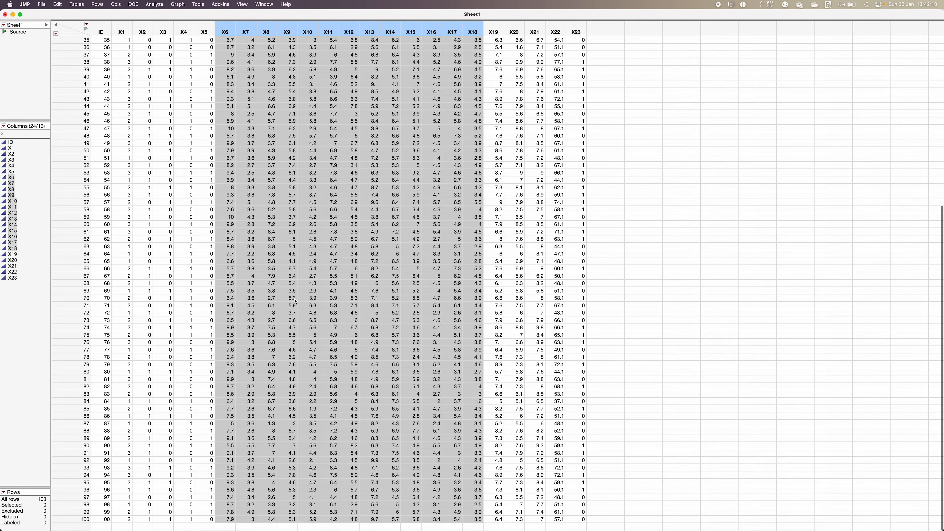
Set up a Hierarchical Cluster analysis with columns X6 through X18 as the Y columns.
scroll(295, 300, "up", 10)
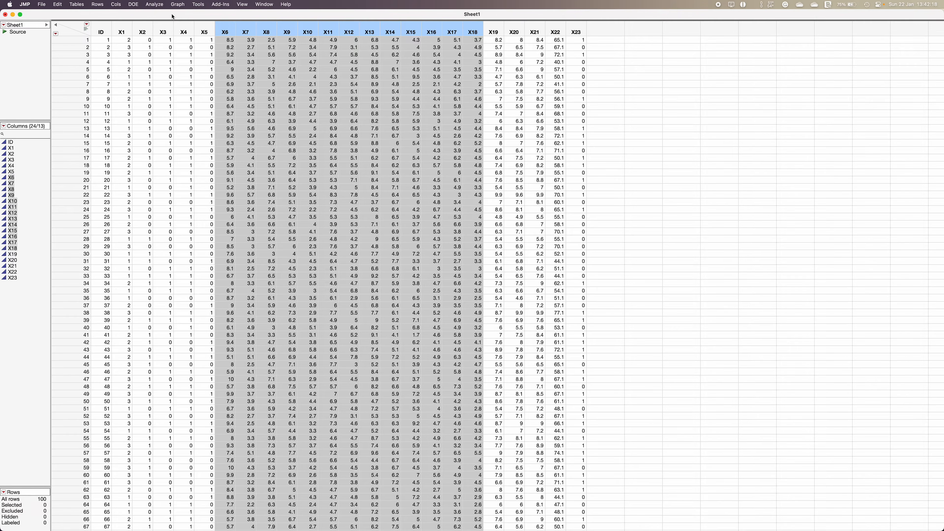
left_click(159, 5)
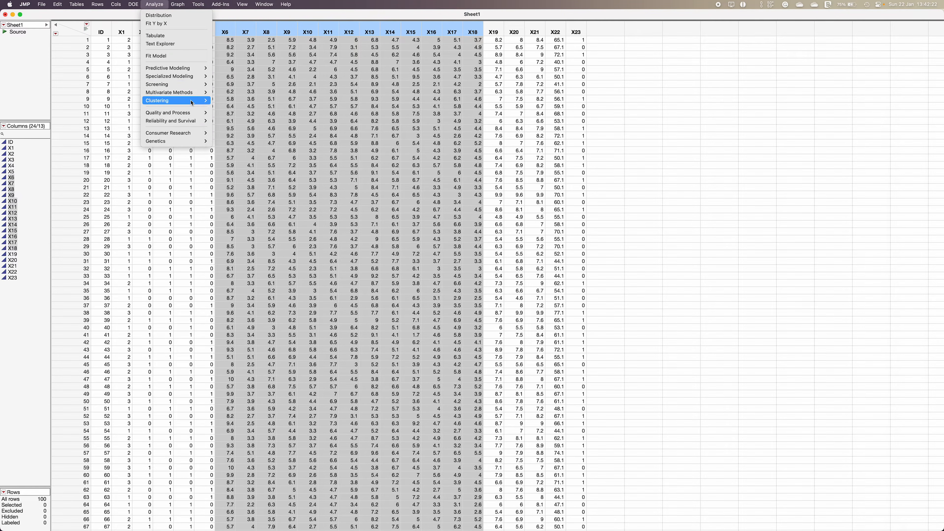
mouse_move(192, 102)
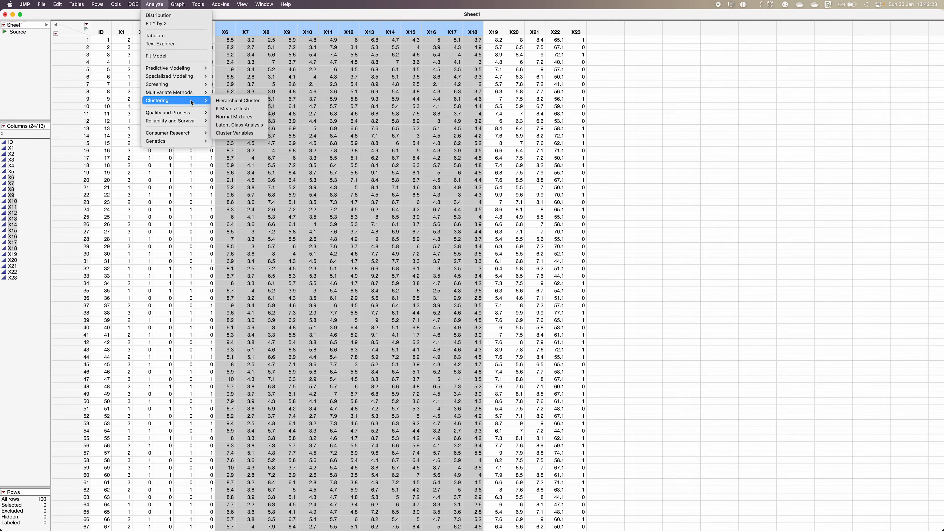
left_click(262, 105)
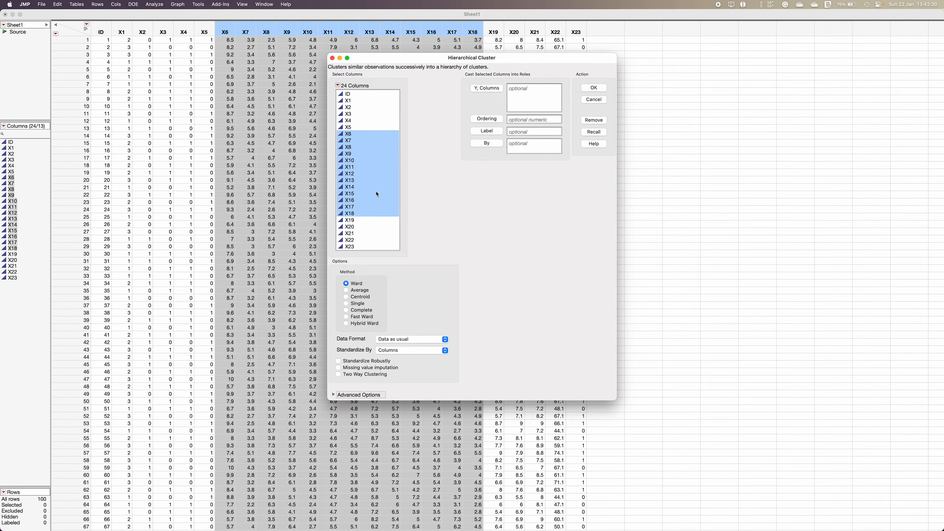
left_click(489, 89)
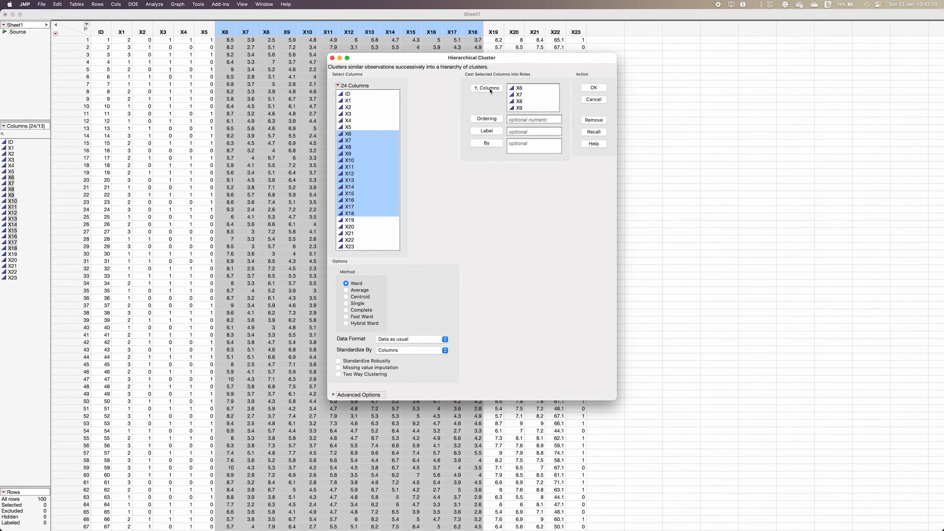
Choose the Complete method, keep standardization by Columns, and run the hierarchical clustering.
left_click(368, 311)
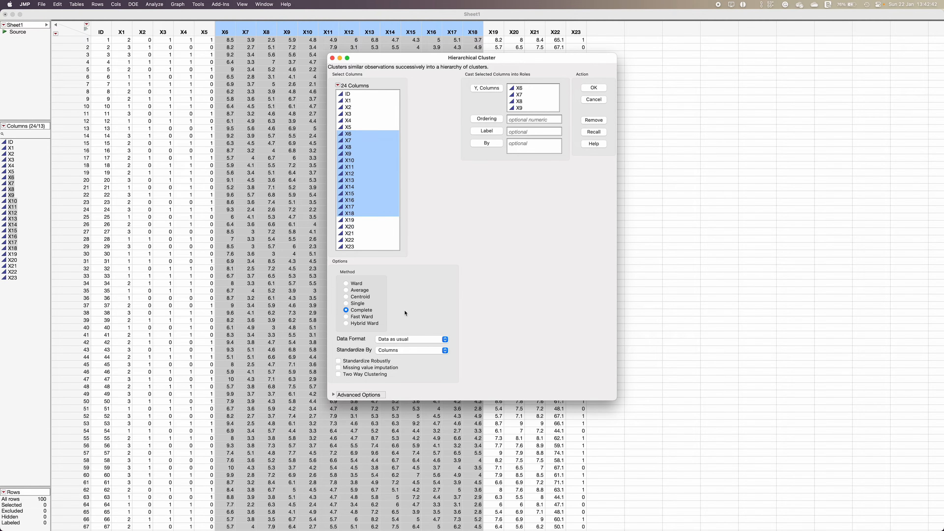
left_click(390, 351)
left_click(401, 355)
left_click(400, 355)
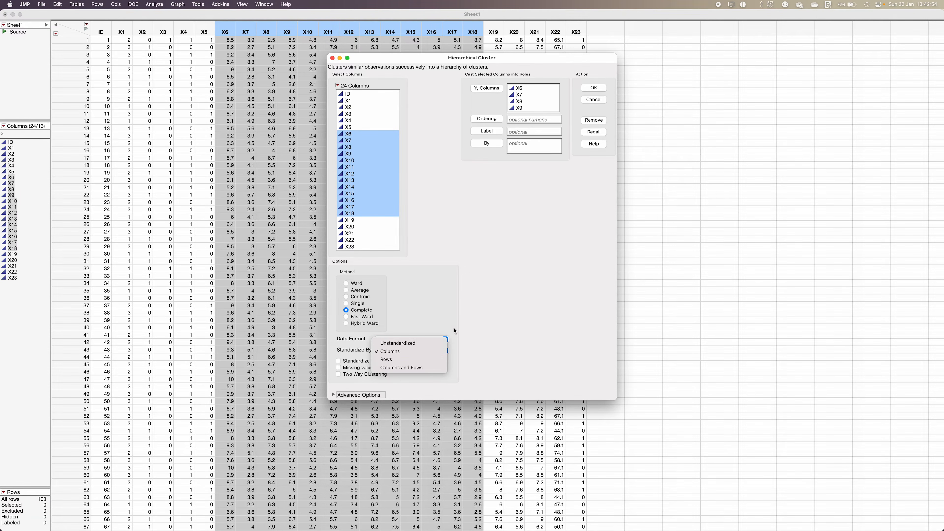
left_click(453, 309)
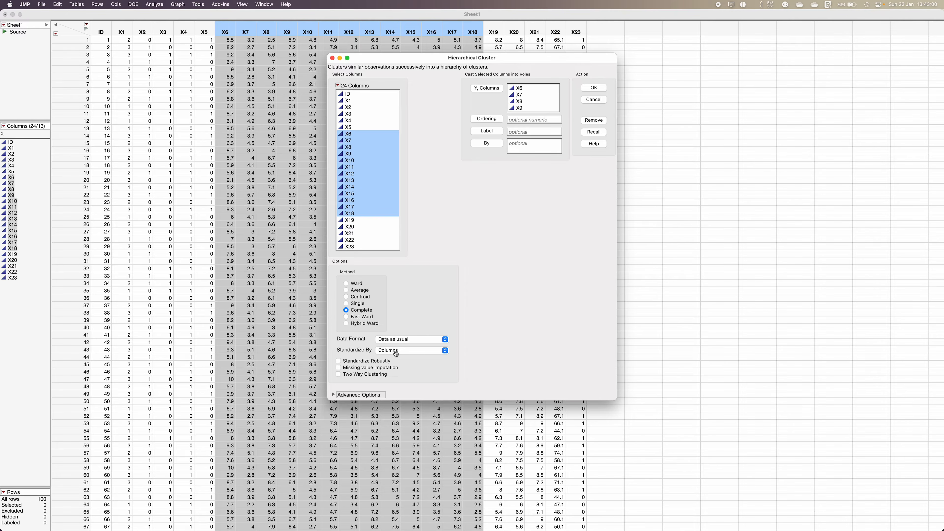
left_click(594, 88)
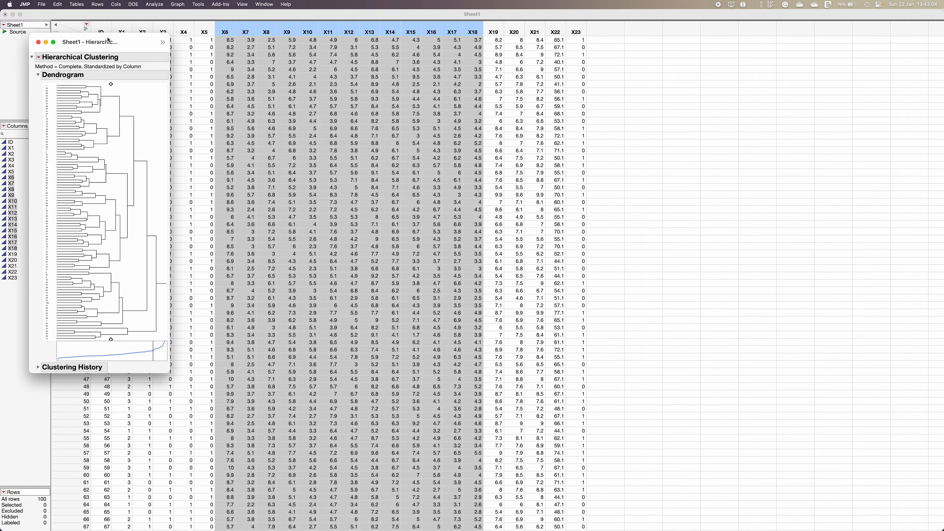
Reposition and enlarge the cluster report window, and shift the dendrogram's cut slightly toward fewer clusters.
left_click_drag(108, 40, 413, 55)
left_click_drag(471, 387, 725, 450)
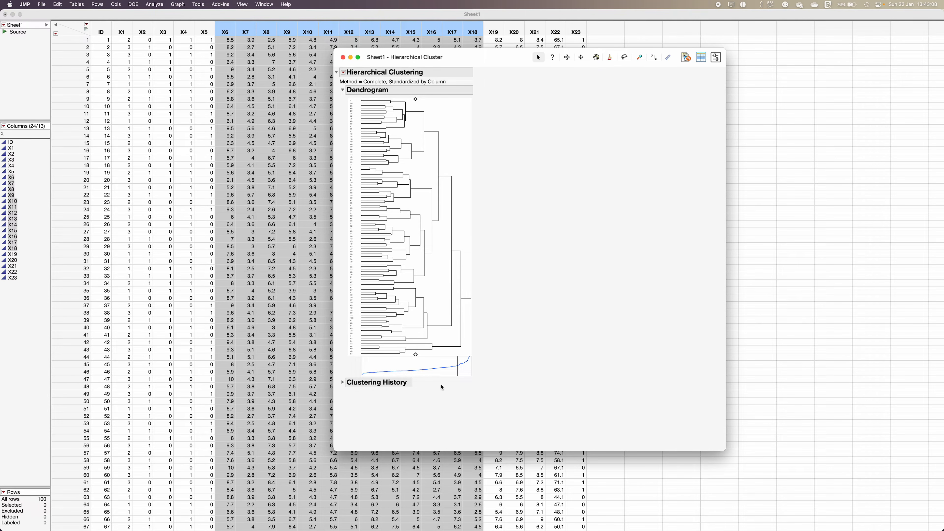
mouse_move(415, 355)
left_mouse_down()
mouse_move(377, 355)
mouse_move(443, 354)
mouse_move(425, 356)
left_mouse_up()
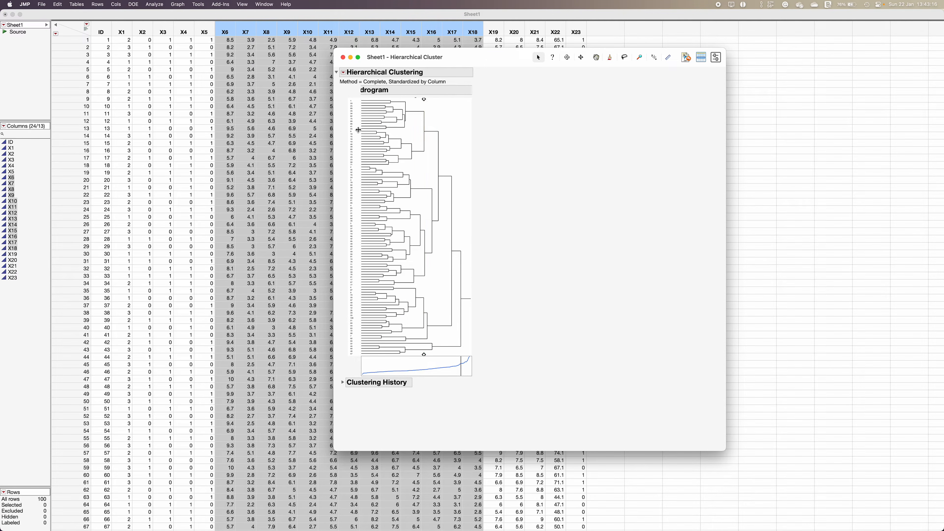
Mark the clusters with symbols and color them in the dendrogram and data table.
left_click(343, 73)
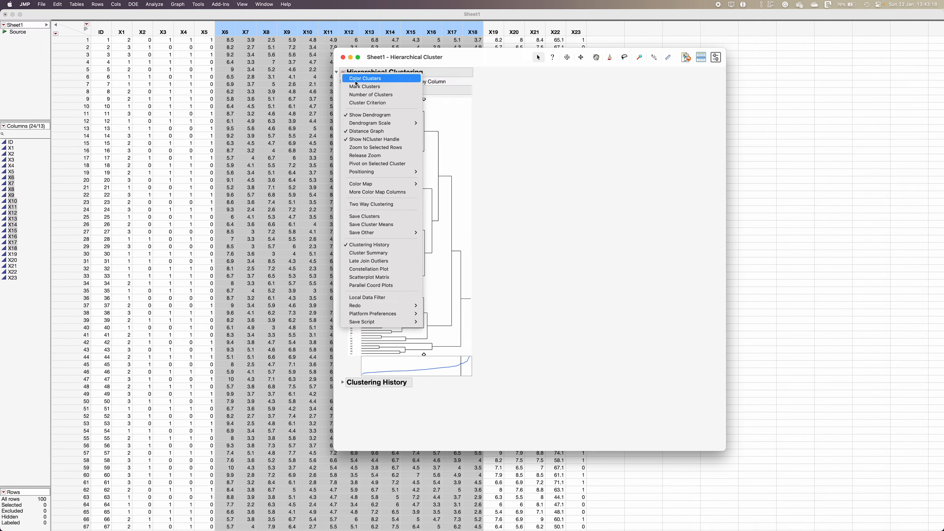
left_click(364, 87)
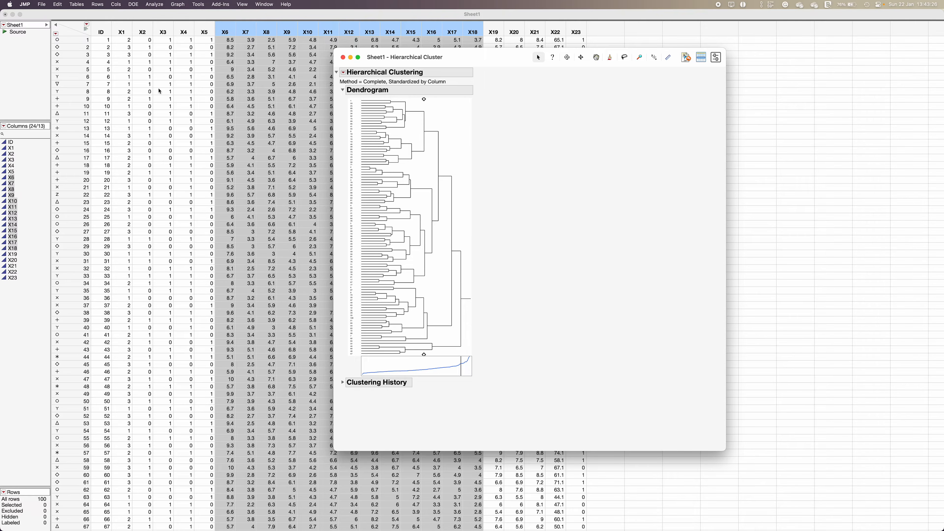
left_click(343, 72)
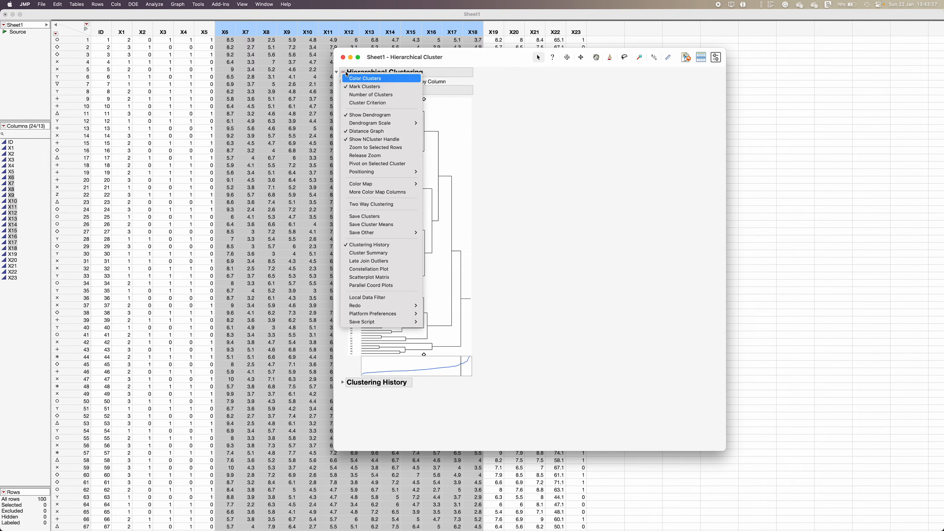
left_click(366, 78)
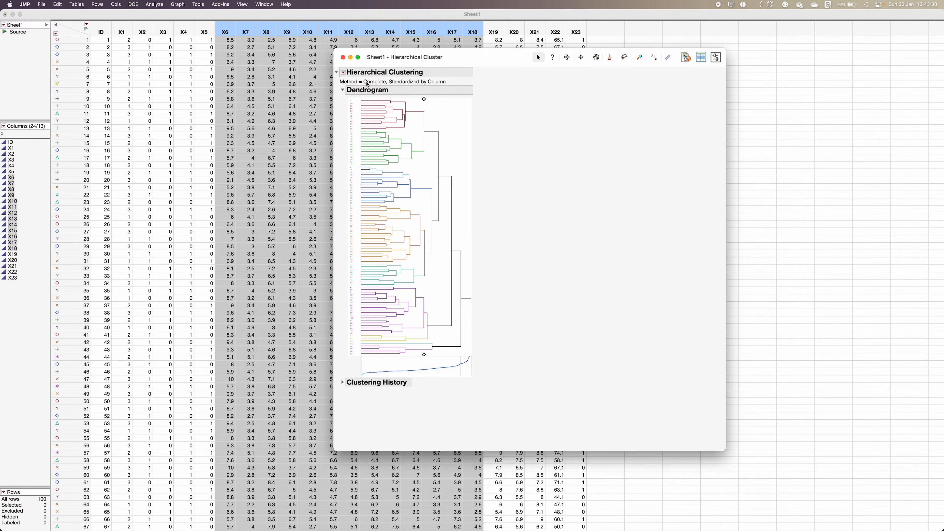
Add the Cluster Criterion table to the clustering report.
left_click(343, 72)
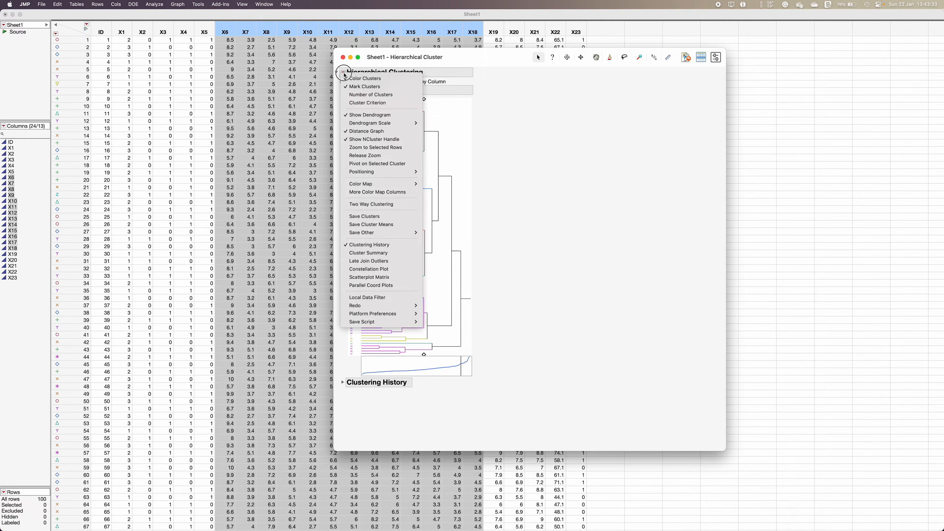
left_click(374, 103)
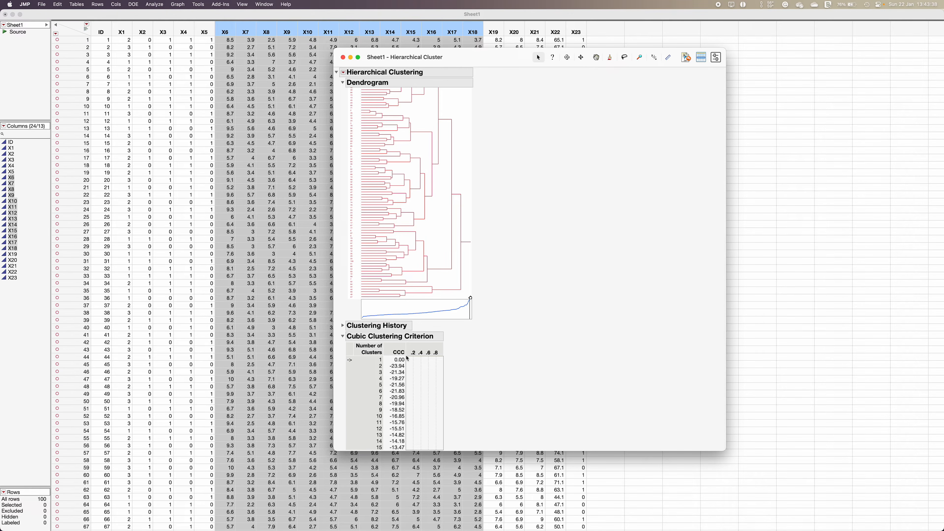
scroll(406, 358, "up", 4)
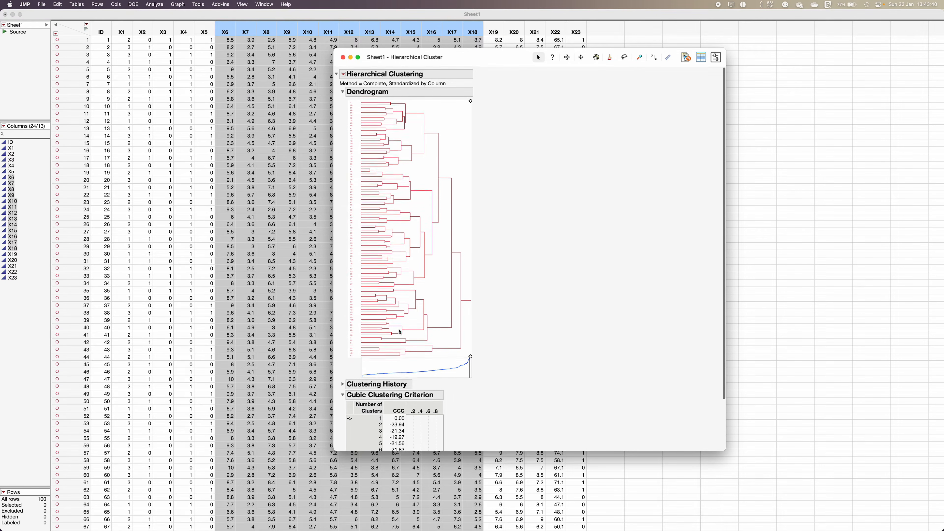
Save the current cluster assignments to the data table and move the report window to view the new column.
left_click(344, 73)
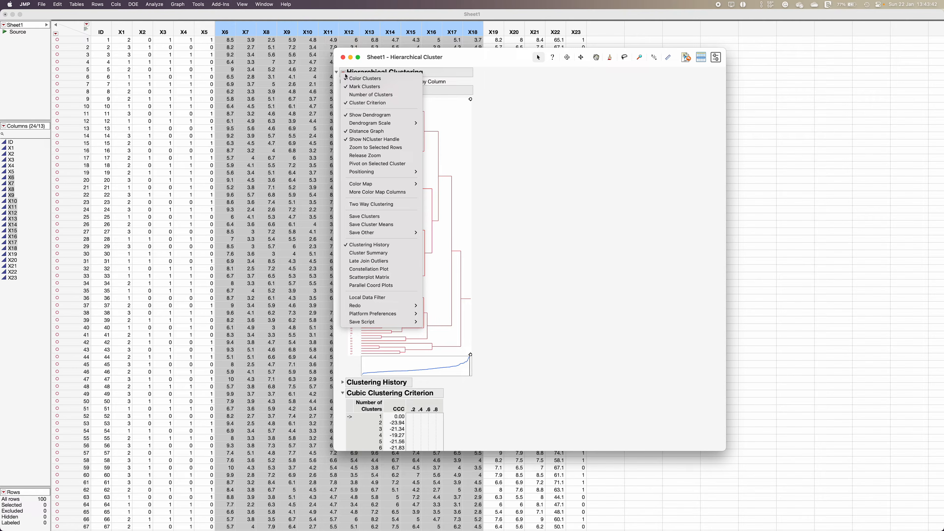
left_click(390, 219)
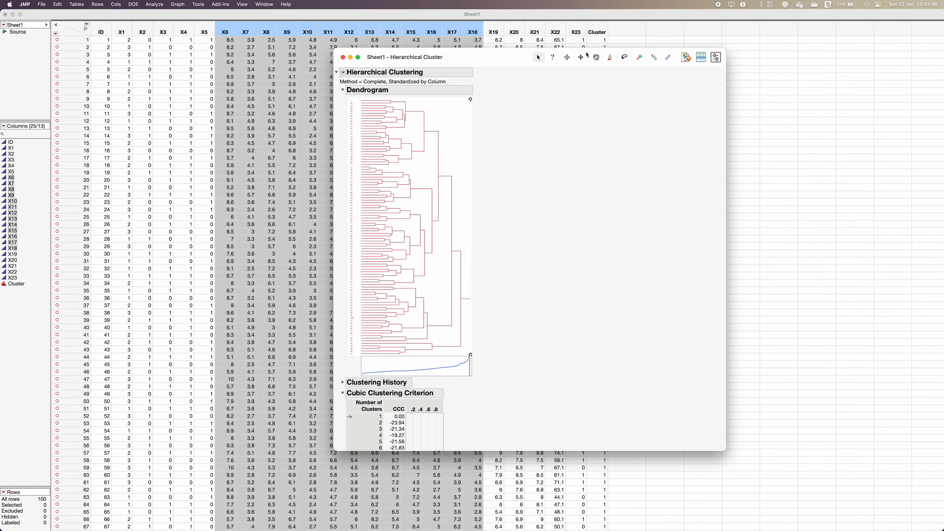
left_click_drag(501, 57, 336, 109)
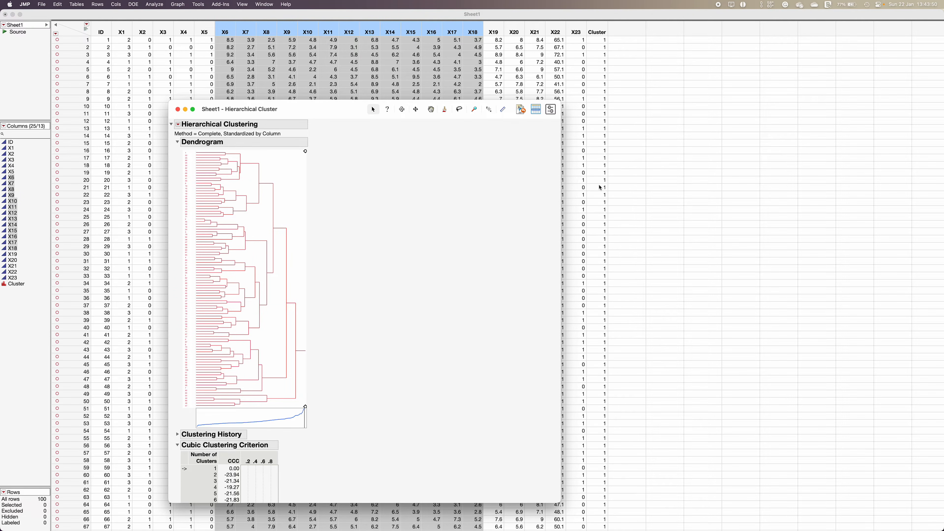
left_click_drag(320, 109, 415, 66)
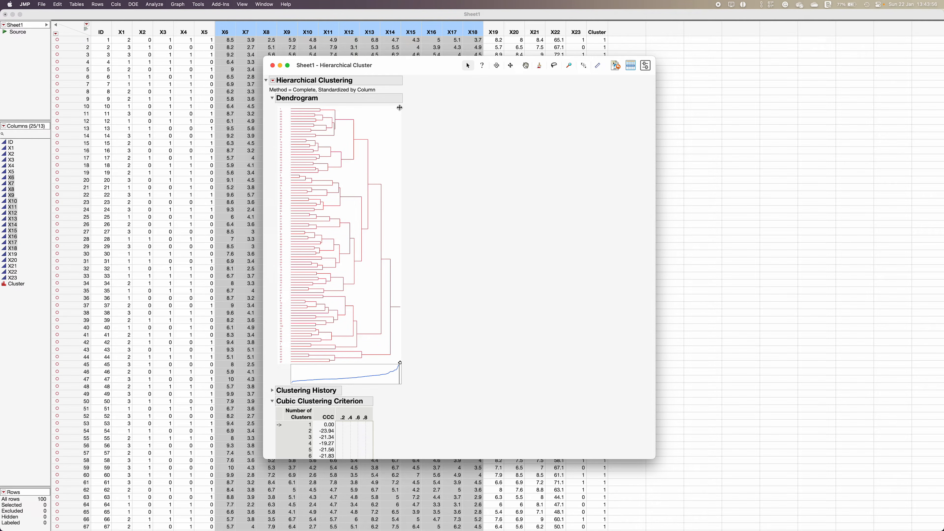
Adjust the dendrogram's cluster handle until the cut forms four clusters.
left_click_drag(400, 107, 355, 111)
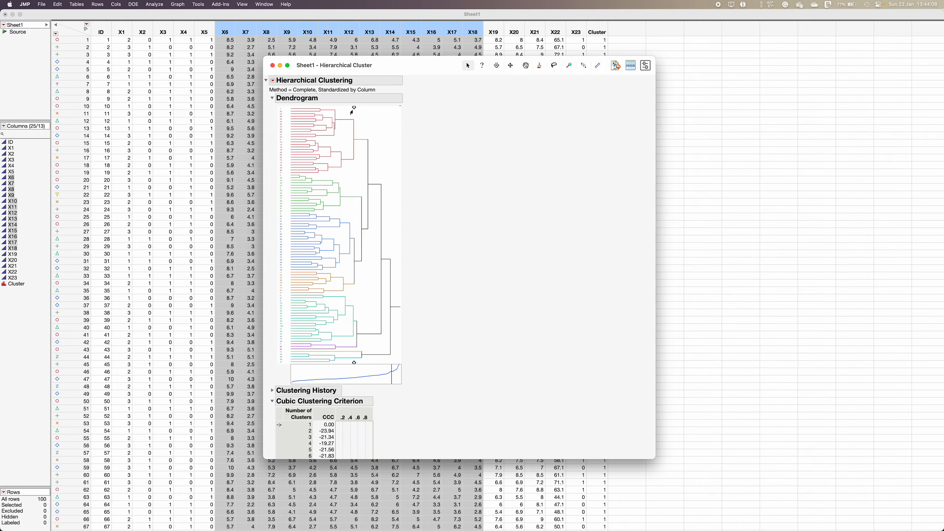
left_click_drag(353, 109, 370, 110)
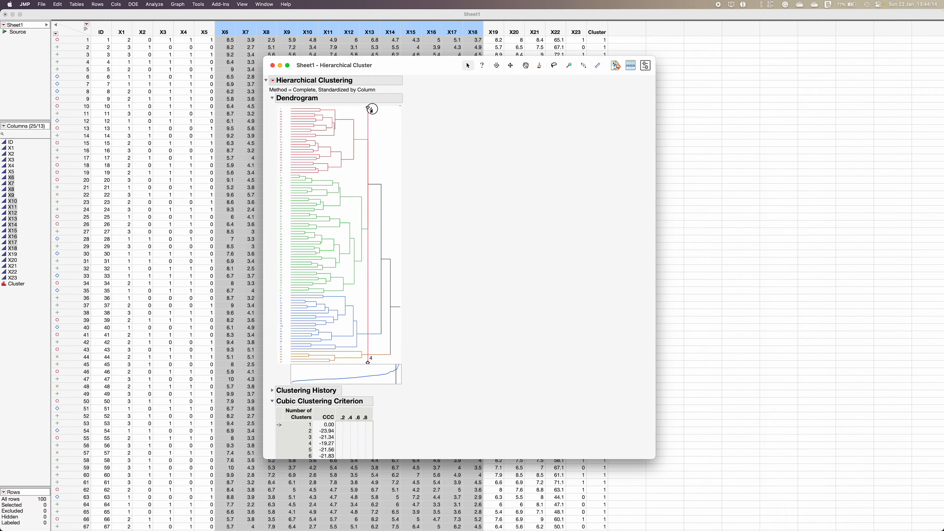
Try alternative dendrogram cuts with the cluster handle, including three clusters, many small clusters, and six clusters.
left_click_drag(371, 110, 385, 111)
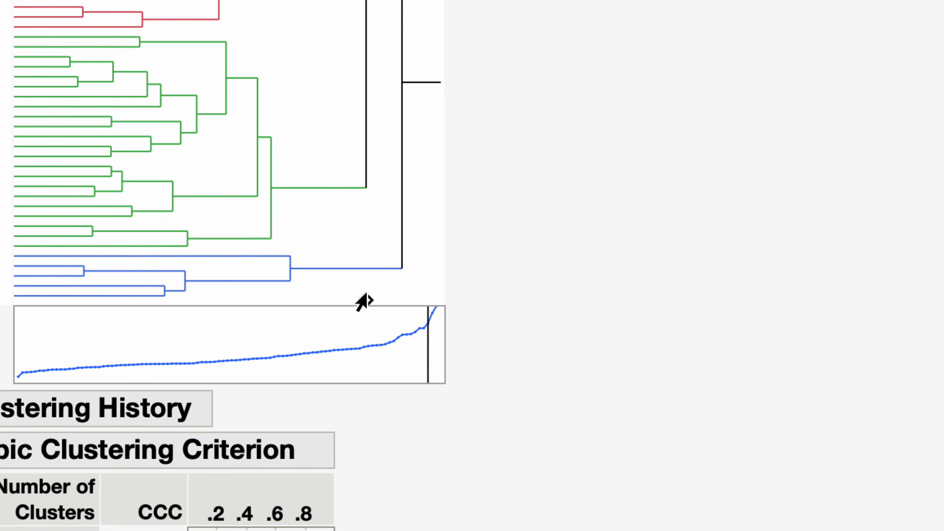
left_click_drag(363, 298, 188, 316)
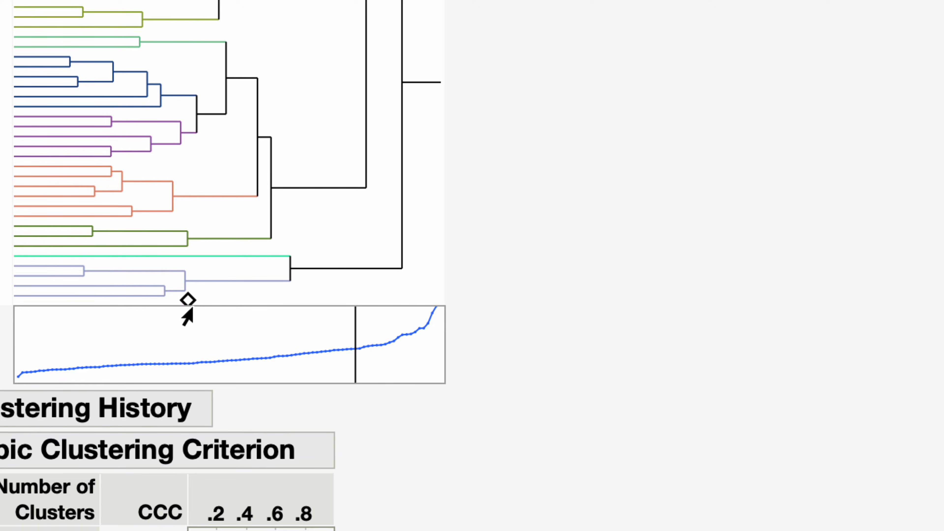
mouse_move(182, 303)
left_mouse_down()
mouse_move(196, 303)
mouse_move(187, 302)
left_mouse_up()
left_click_drag(186, 301, 289, 300)
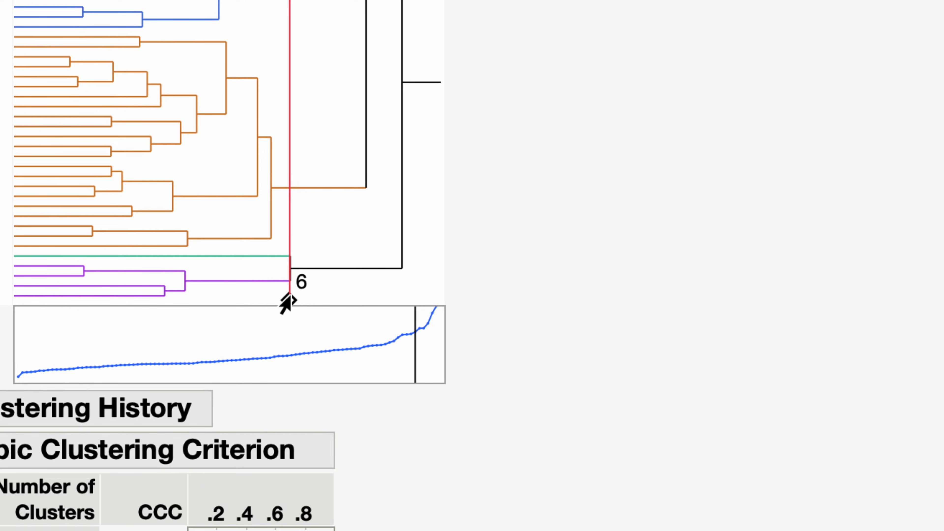
left_click_drag(290, 301, 290, 300)
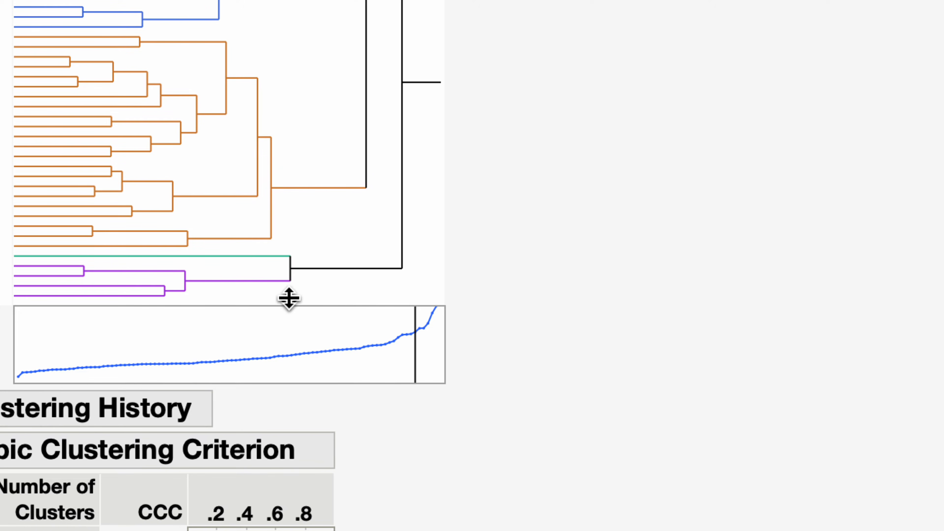
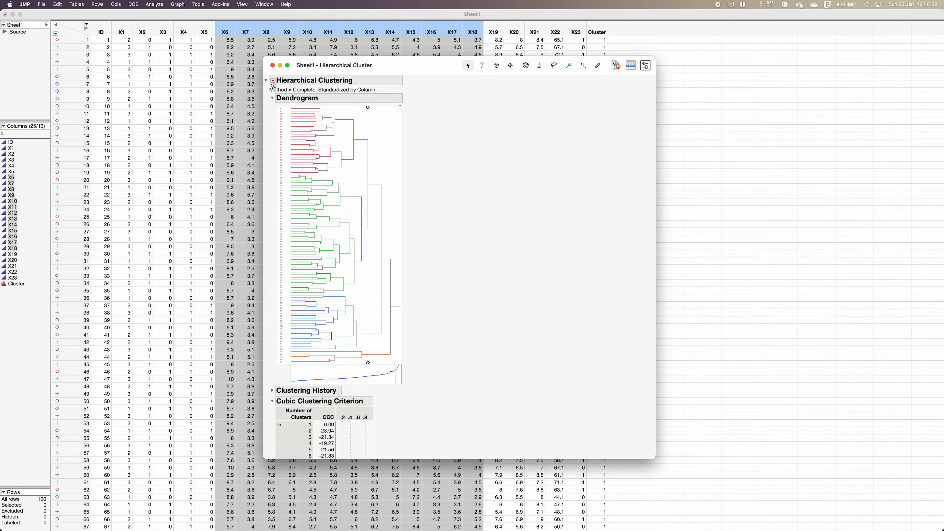
Save the four-cluster assignments to the data table as a new column.
left_click(273, 81)
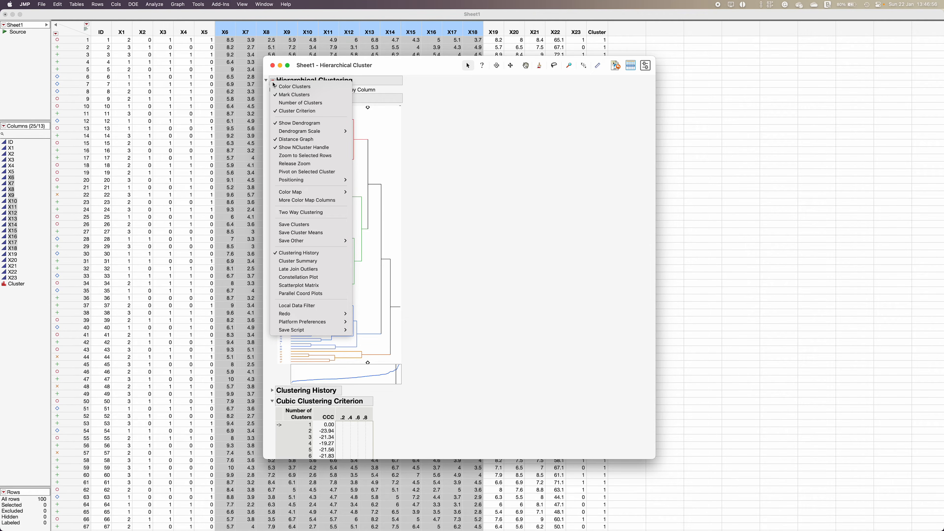
left_click(336, 229)
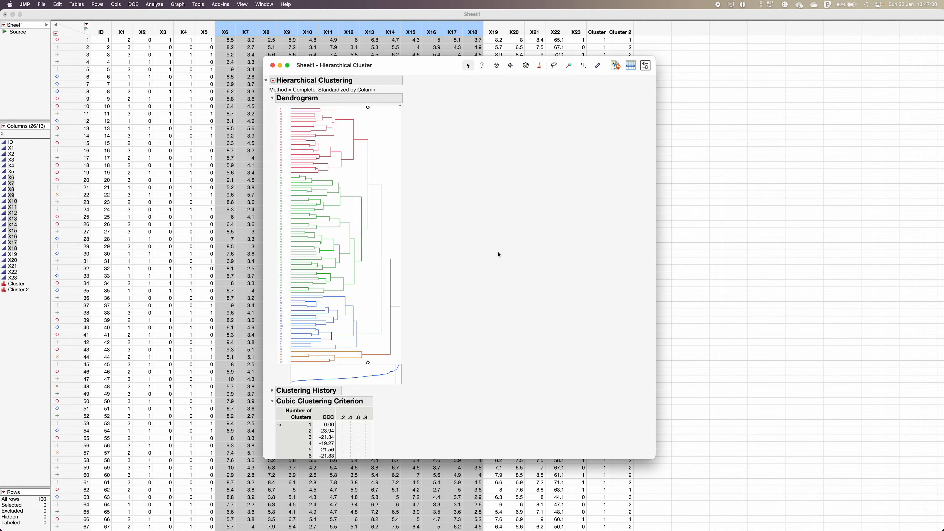
Delete the earlier Cluster column from the data table, leaving Cluster 2 in place.
left_click(602, 32)
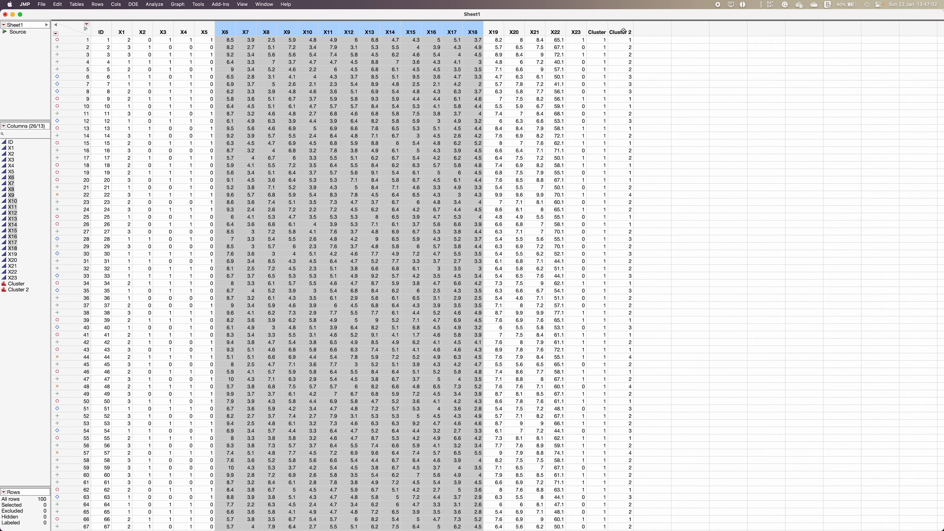
left_click(622, 26)
right_click(593, 29)
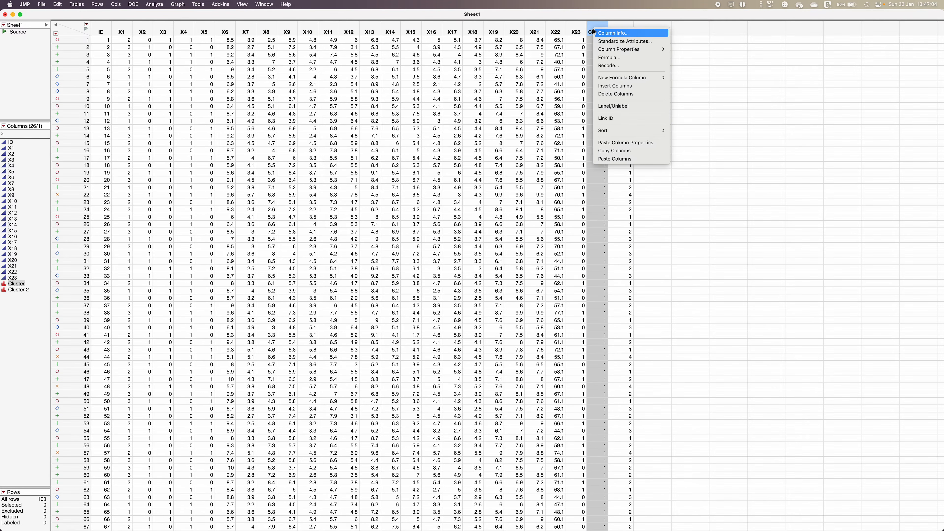
left_click(613, 94)
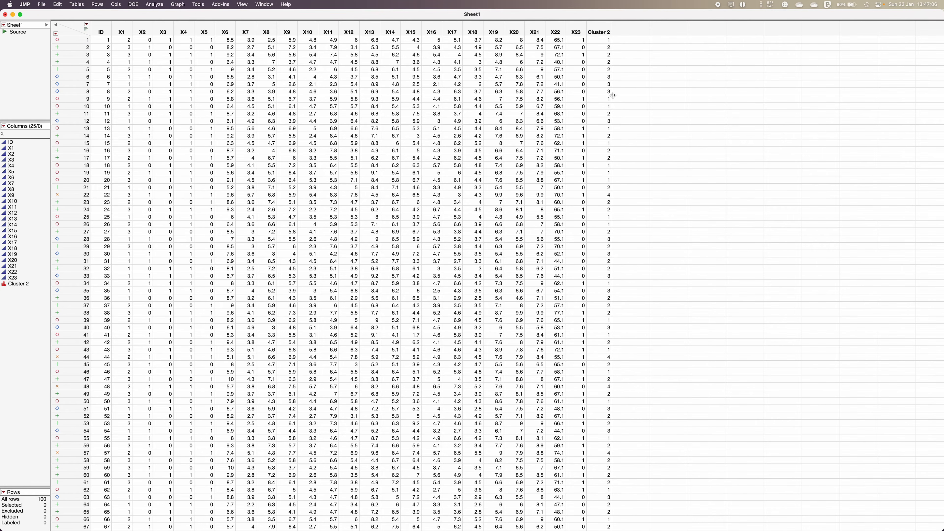
Return to the Hierarchical Cluster report and add a Cluster Summary to it.
key("ctrl+Up")
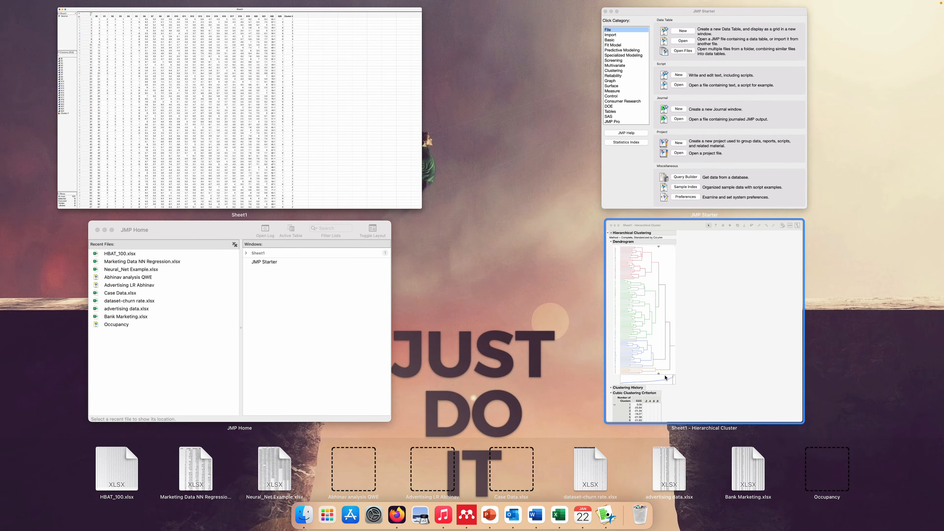
left_click(665, 379)
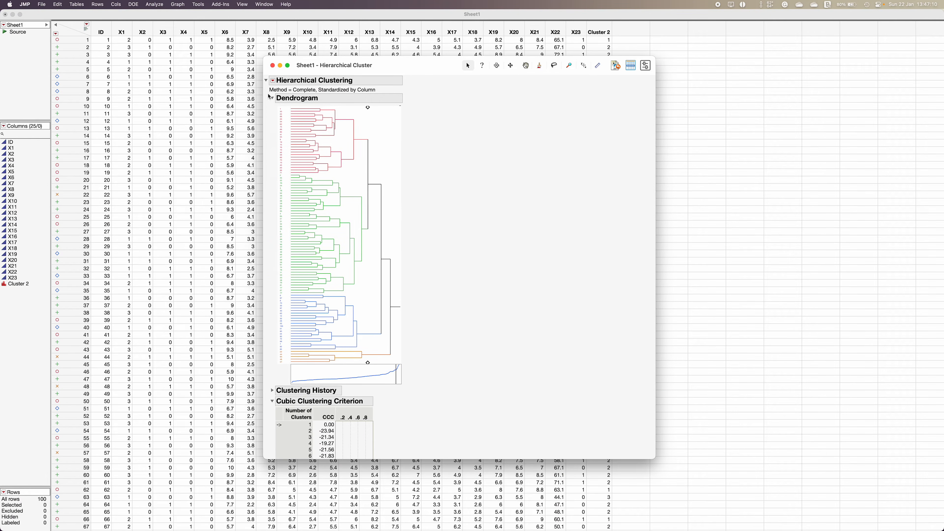
left_click(273, 80)
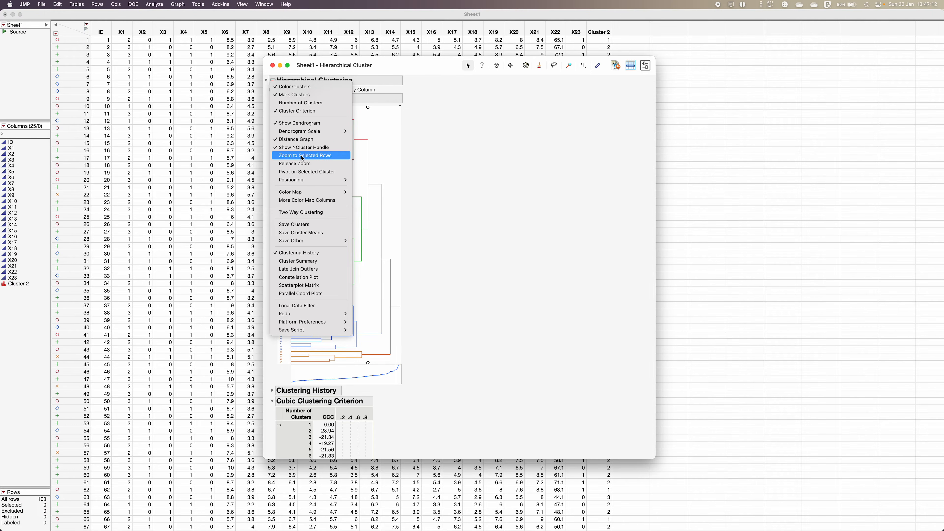
mouse_move(324, 131)
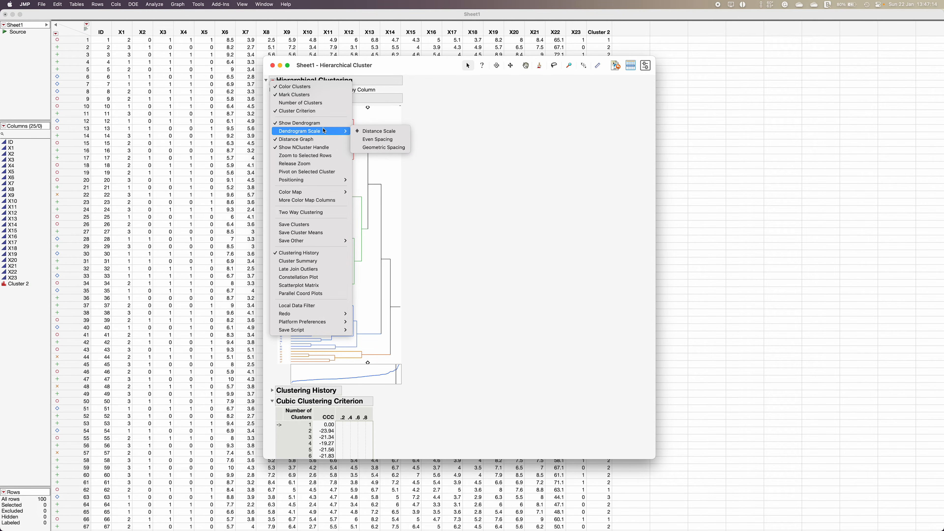
left_click(312, 261)
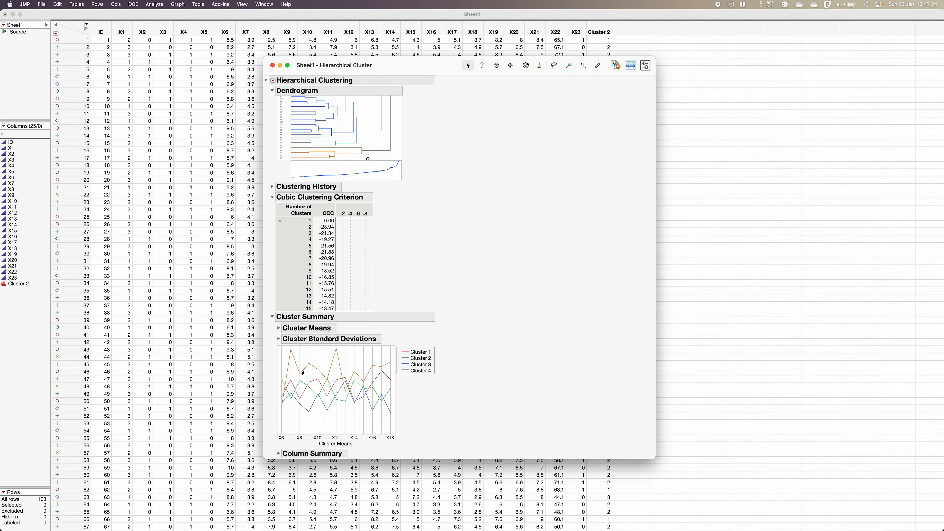
Examine the Cluster Means table with cluster 1's row selected, and close the hierarchical report.
left_click(278, 328)
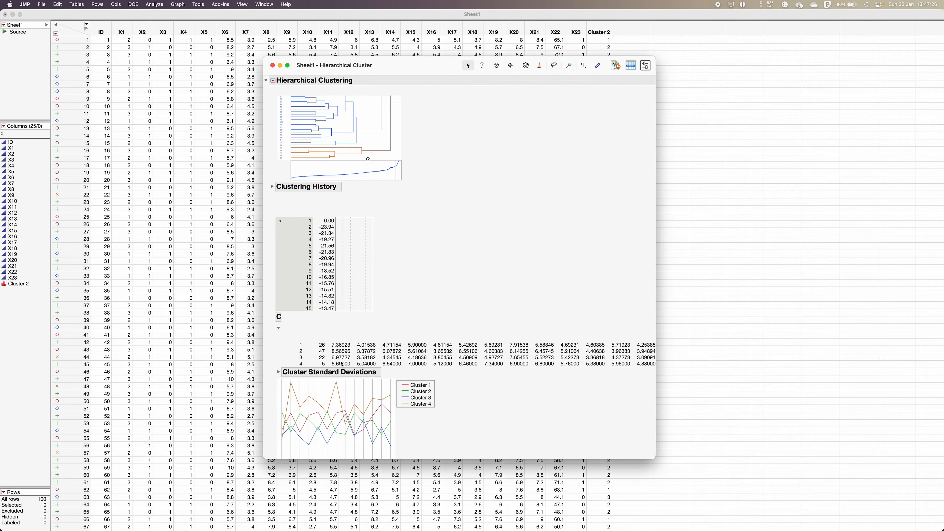
left_click(303, 345)
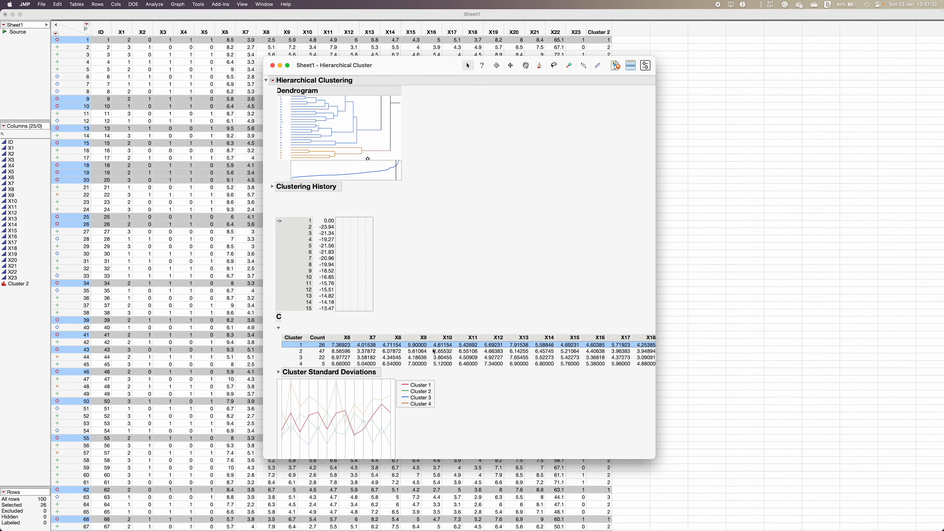
left_click(427, 189)
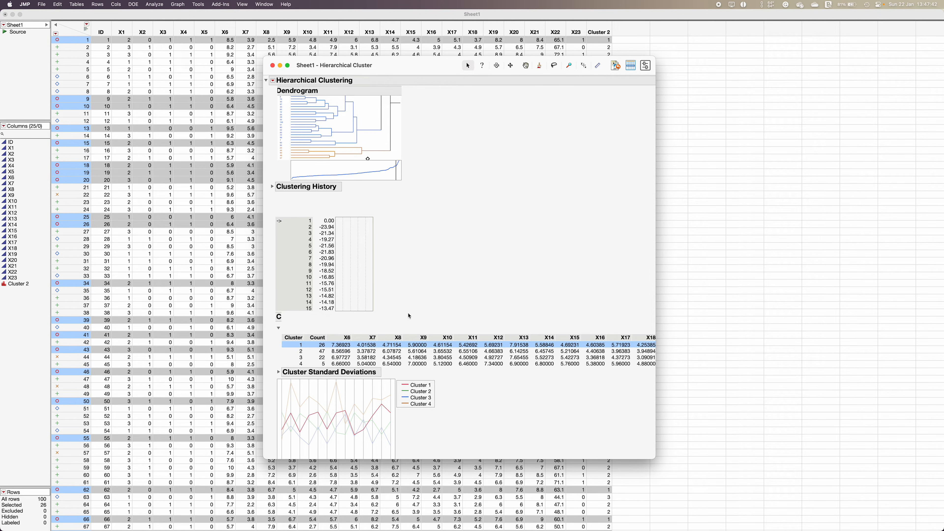
left_click(273, 66)
Clear the row states of the selected cluster 1 rows and of all remaining rows in the data table.
left_click(221, 31)
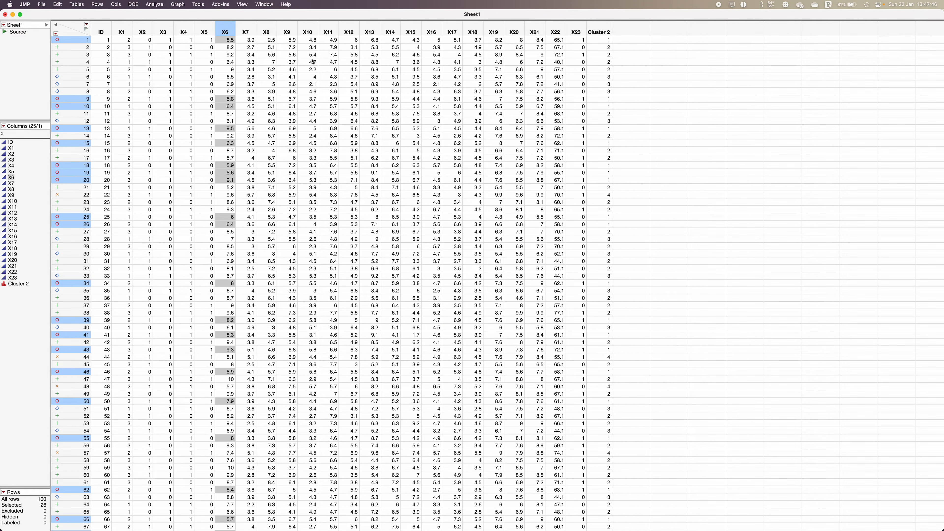
right_click(67, 36)
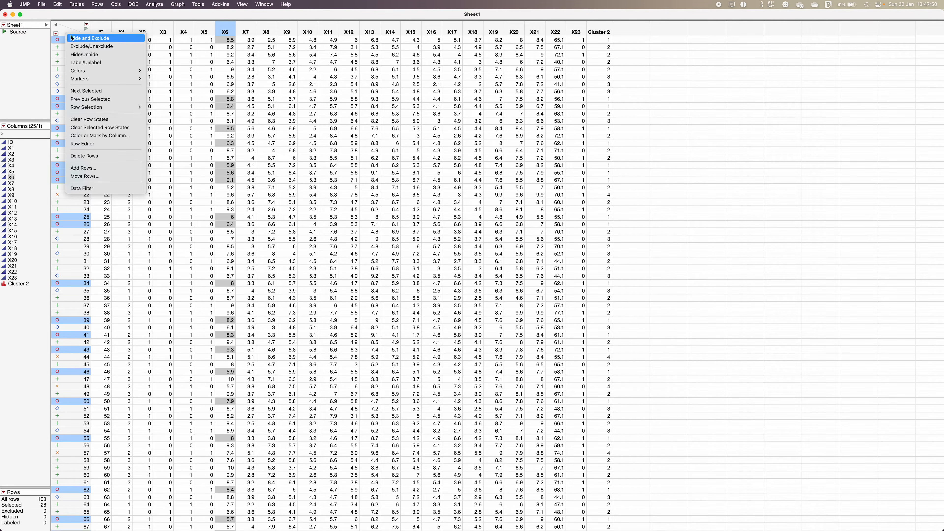
mouse_move(117, 82)
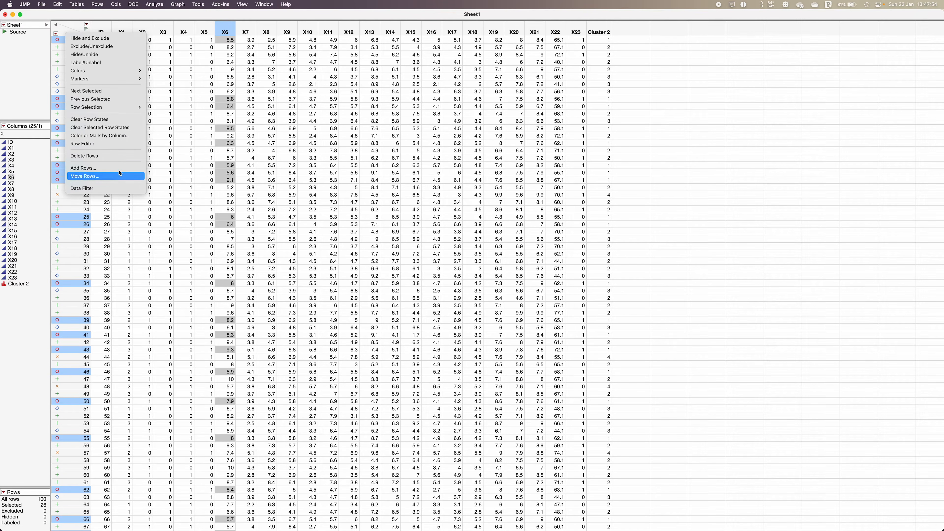
left_click(104, 127)
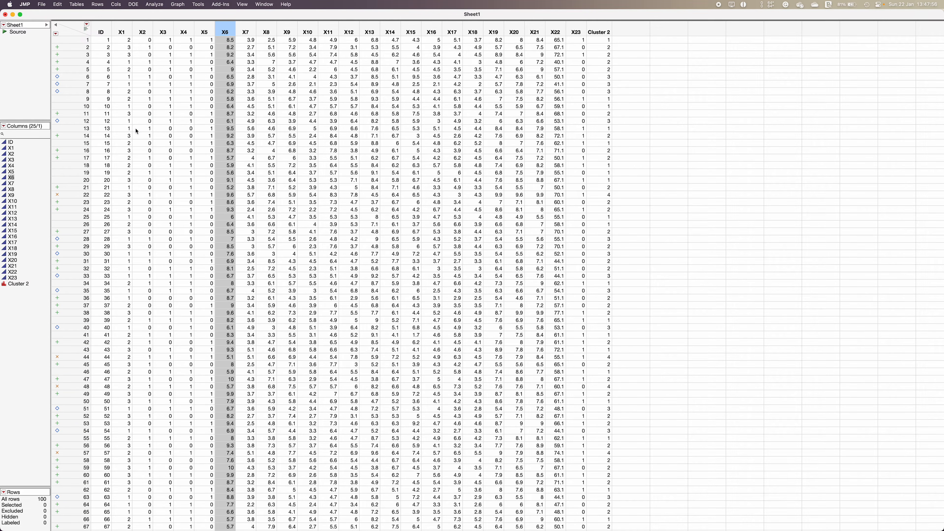
left_click(143, 120)
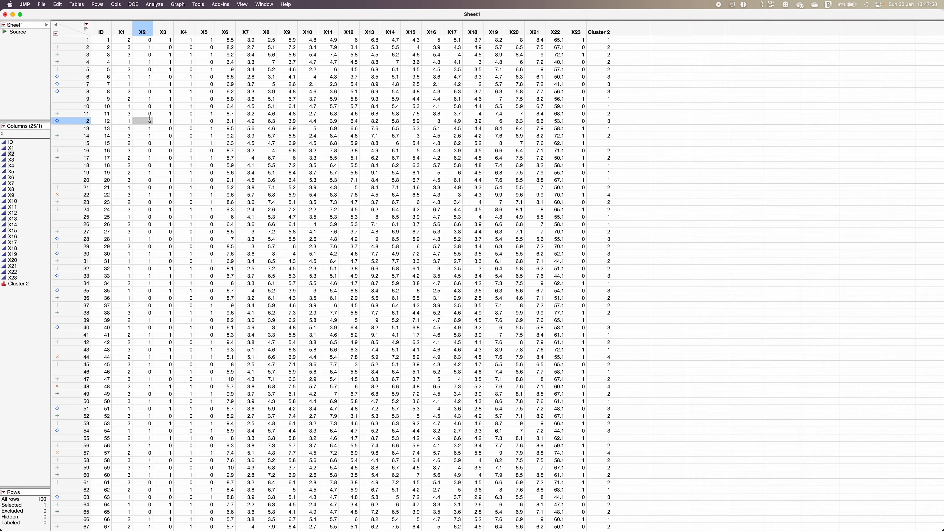
key("super+a")
right_click(69, 35)
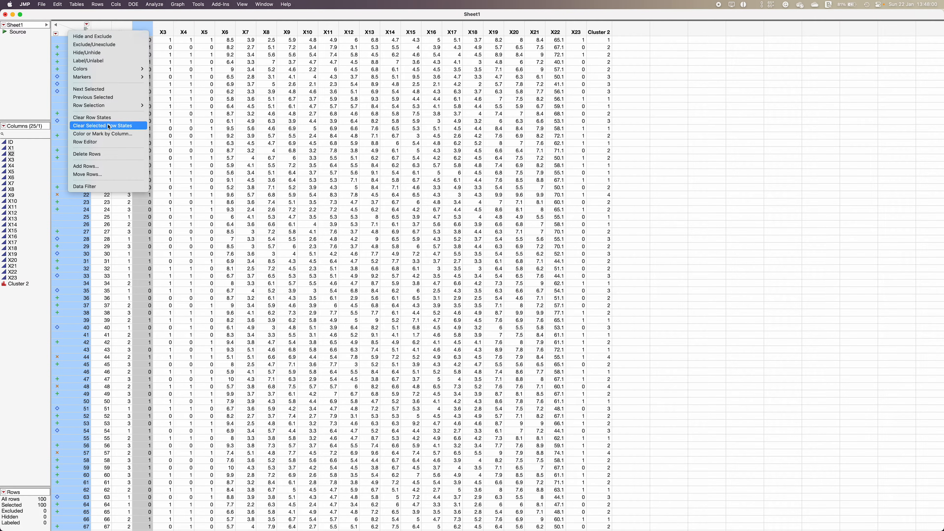
left_click(127, 124)
left_click(265, 92)
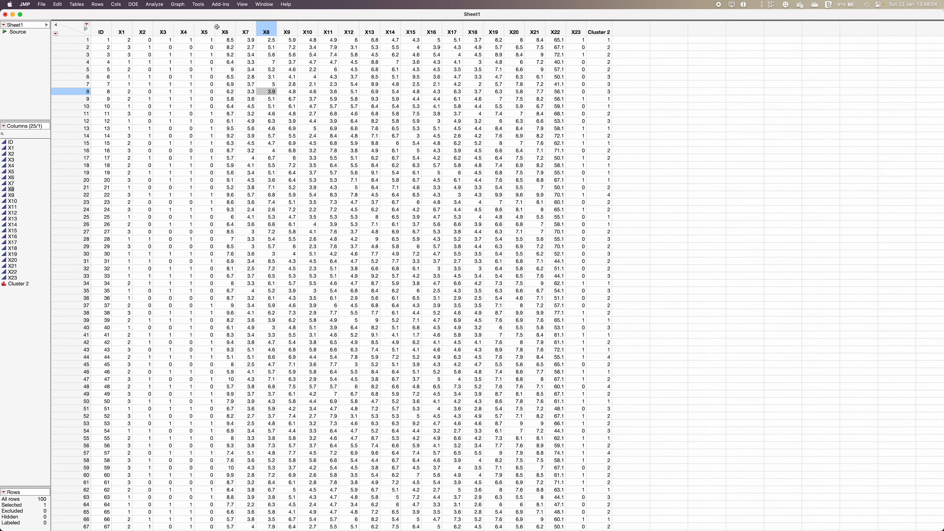
left_click(225, 26)
left_click(475, 27, "shift")
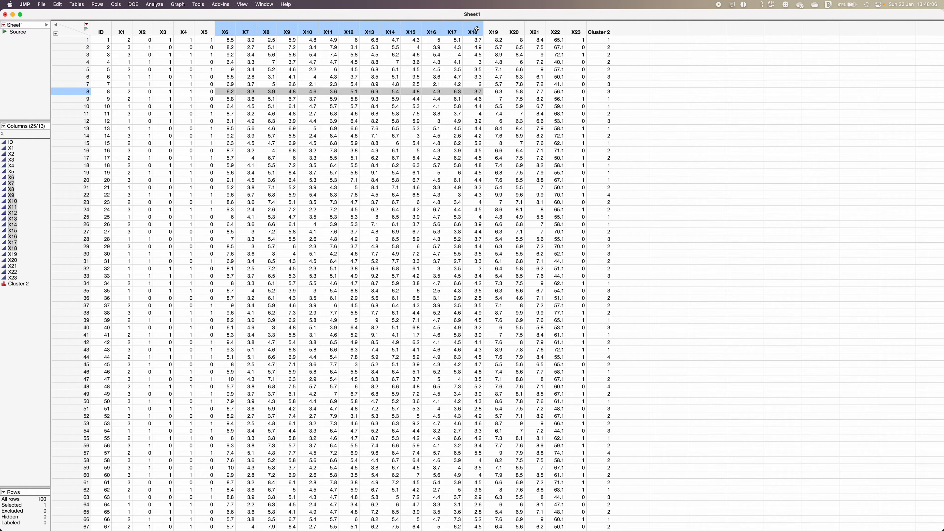
left_click(283, 129)
key("Escape")
Launch a K Means Cluster analysis with columns X6 through X18 as Y columns, scaled individually.
left_click(221, 26)
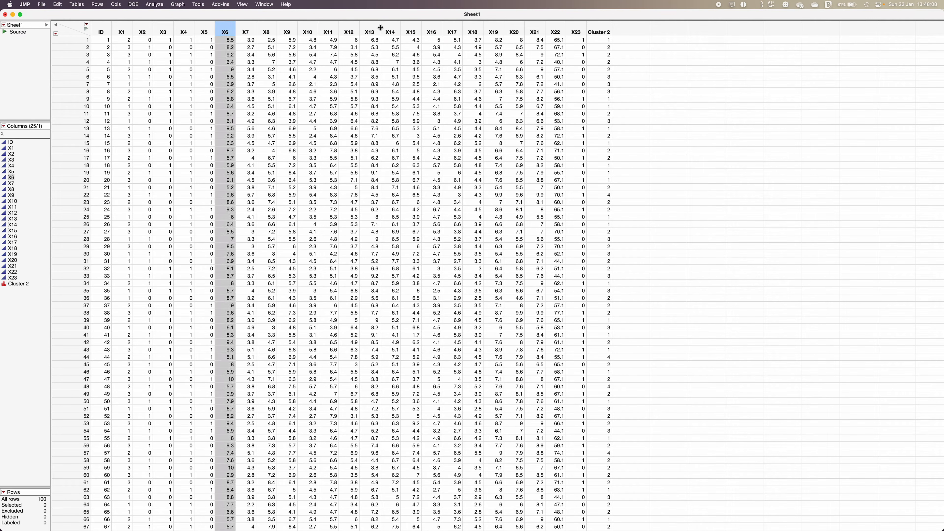
left_click(478, 30, "shift")
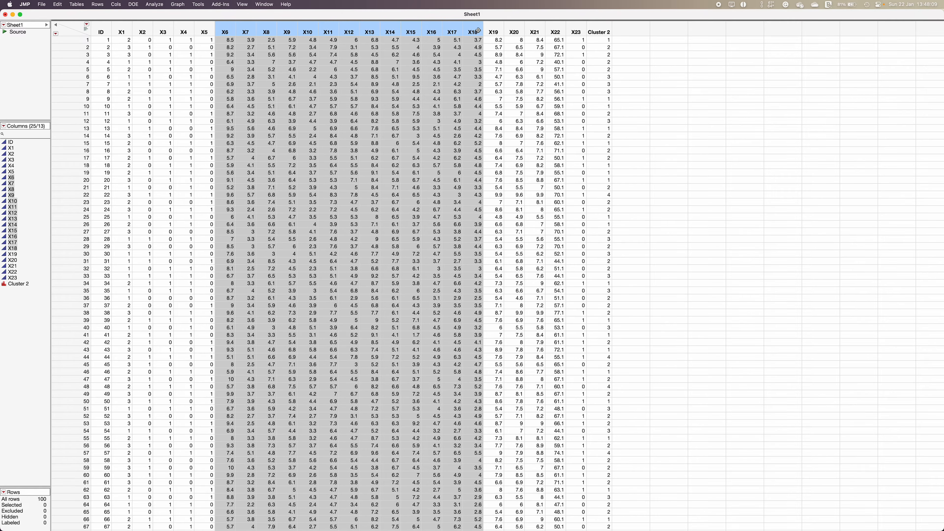
left_click(158, 5)
mouse_move(206, 104)
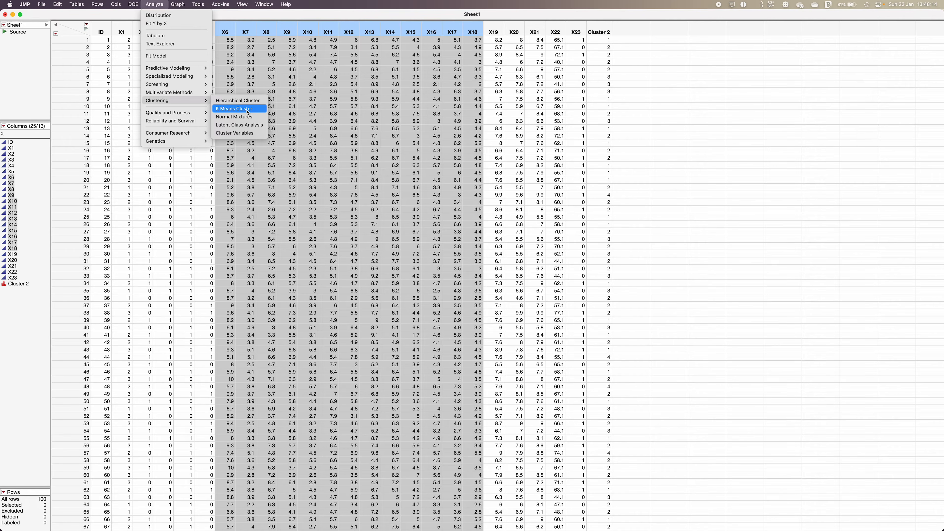
left_click(235, 109)
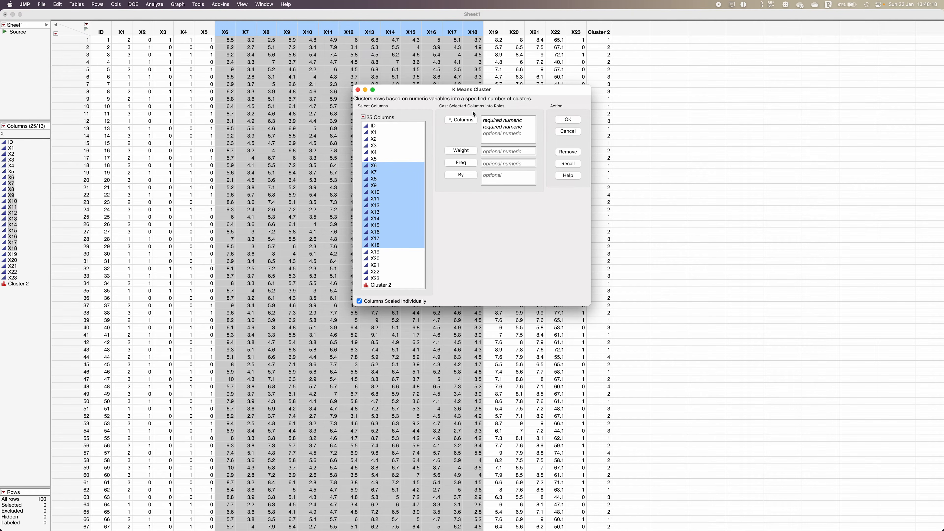
left_click(469, 119)
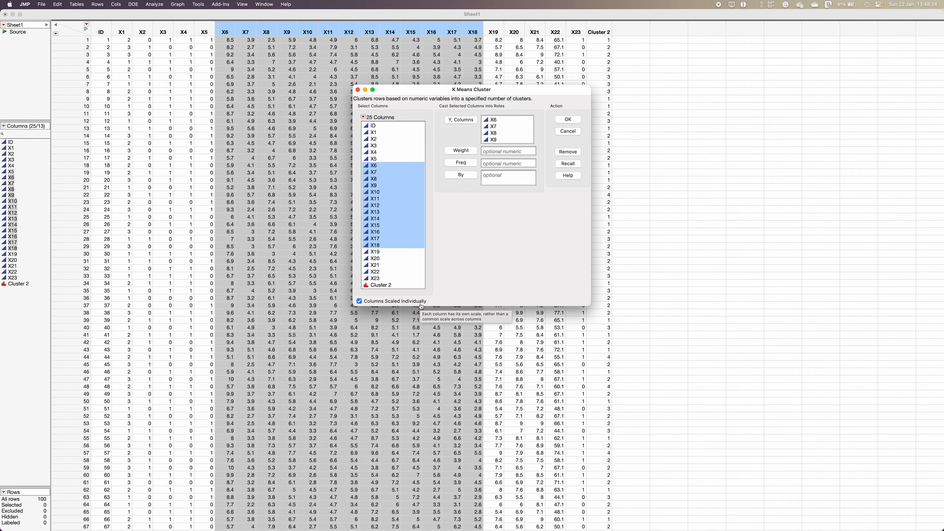
left_click(568, 119)
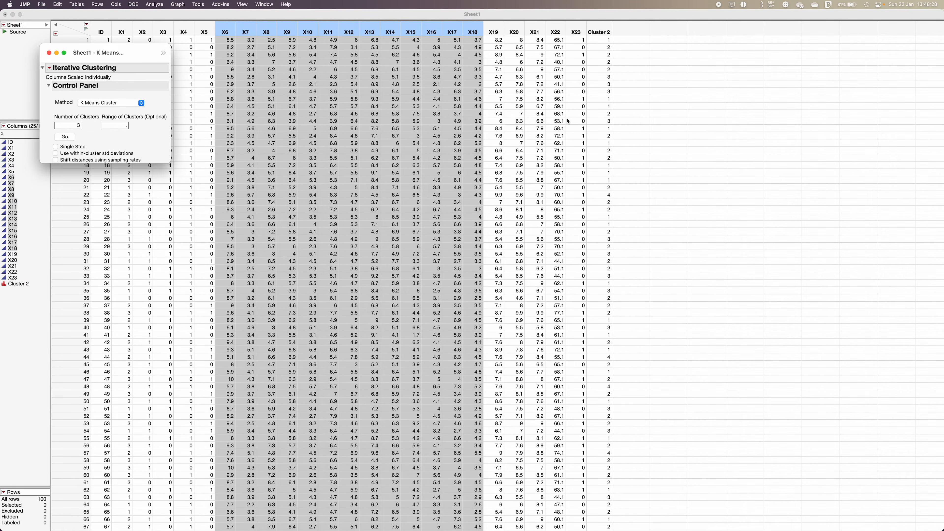
Run K Means clustering with 2 clusters and save the cluster assignments to the data table.
left_click_drag(94, 53, 386, 102)
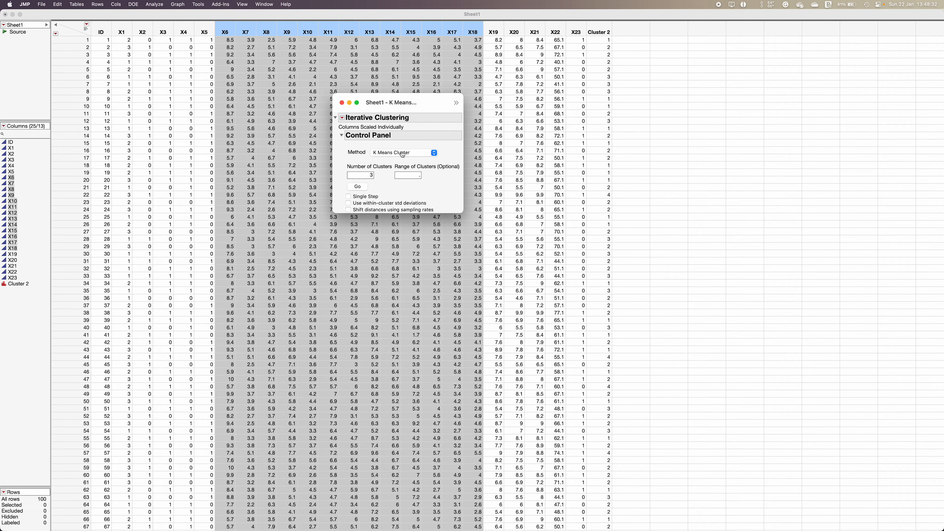
double_click(370, 175)
key("BackSpace")
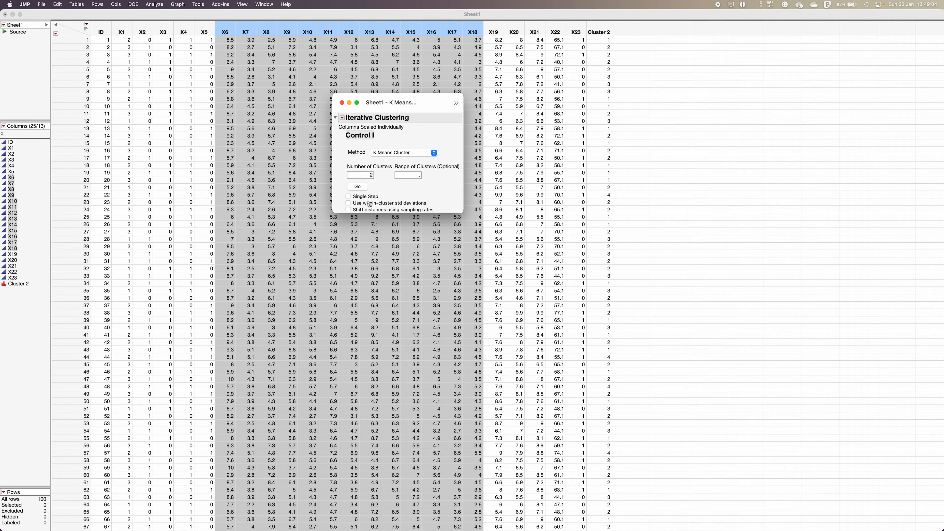
left_click(357, 186)
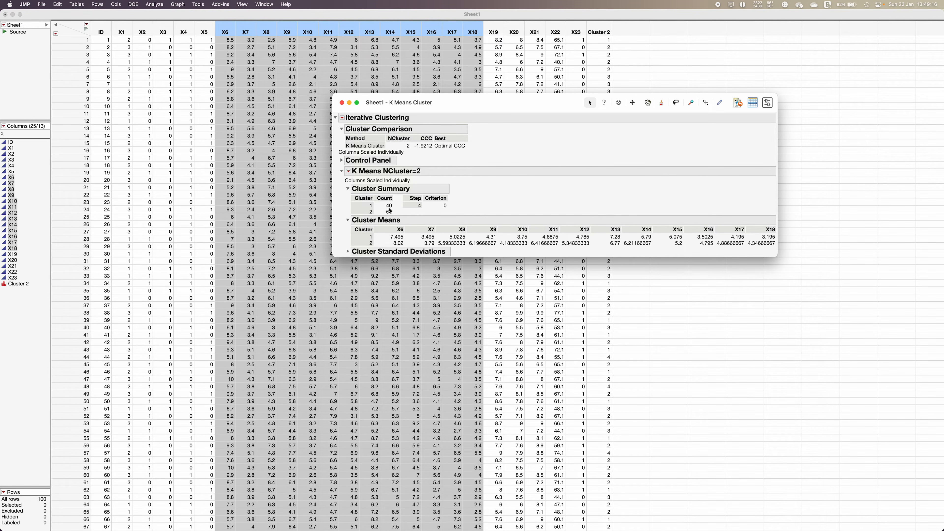
left_click(349, 171)
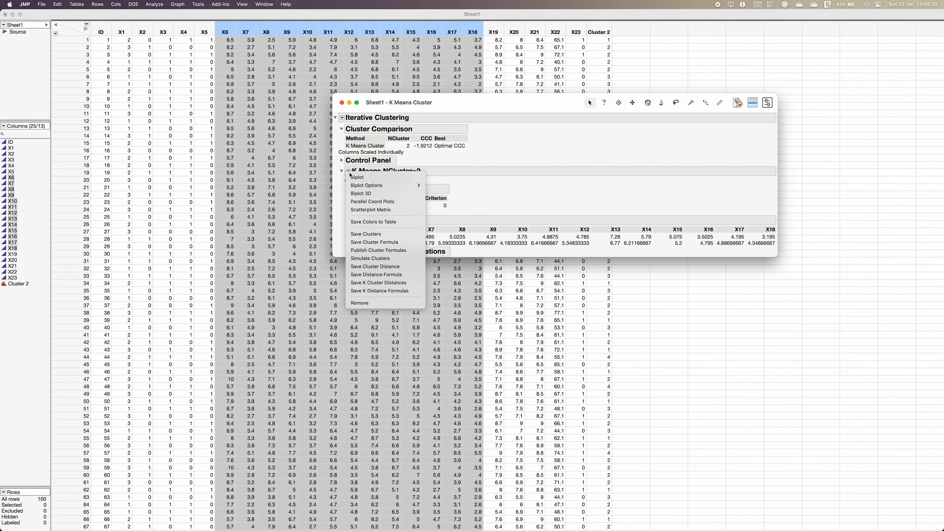
left_click(399, 237)
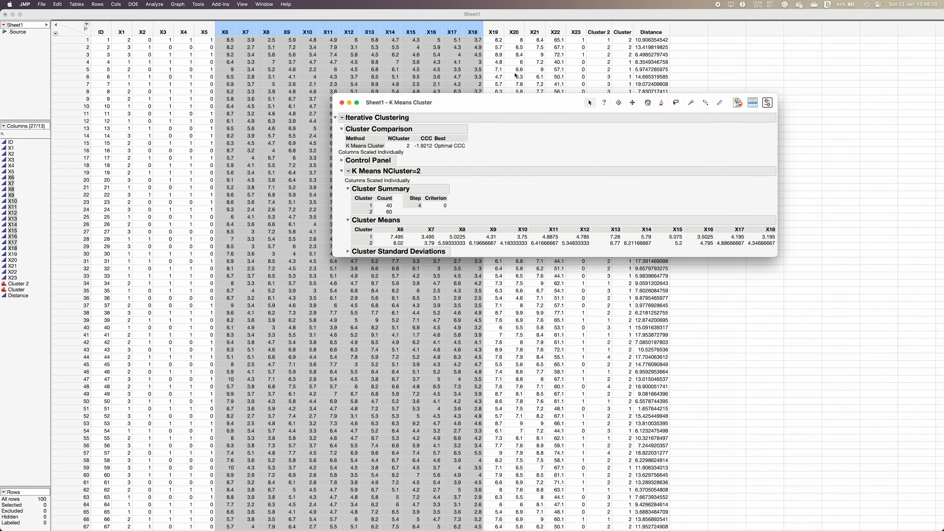
Add a scatterplot matrix to the two-cluster report, highlight cluster 2's cases in it, and collapse the section.
left_click(348, 171)
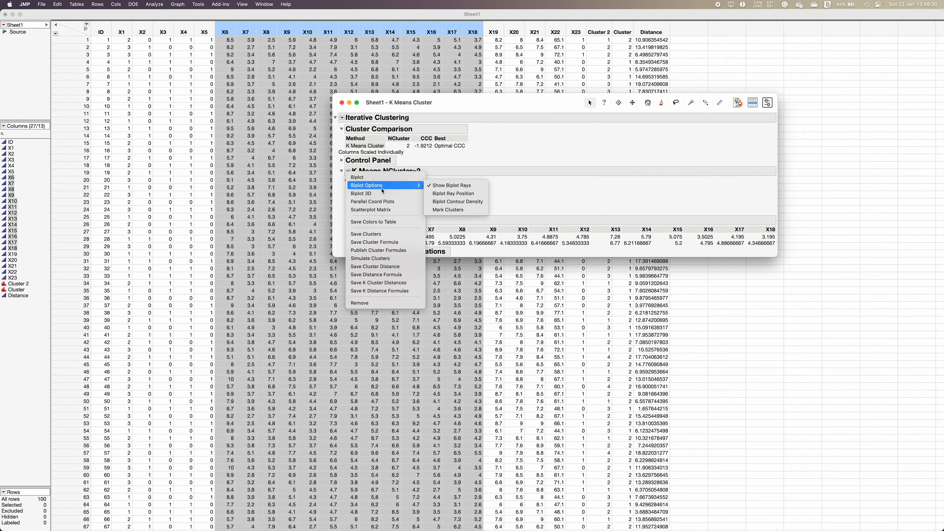
left_click(401, 210)
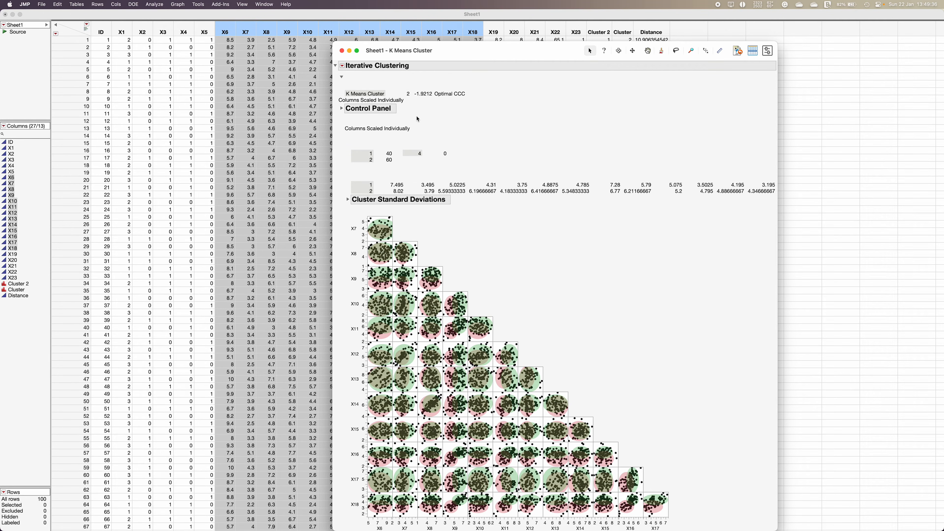
left_click(355, 191)
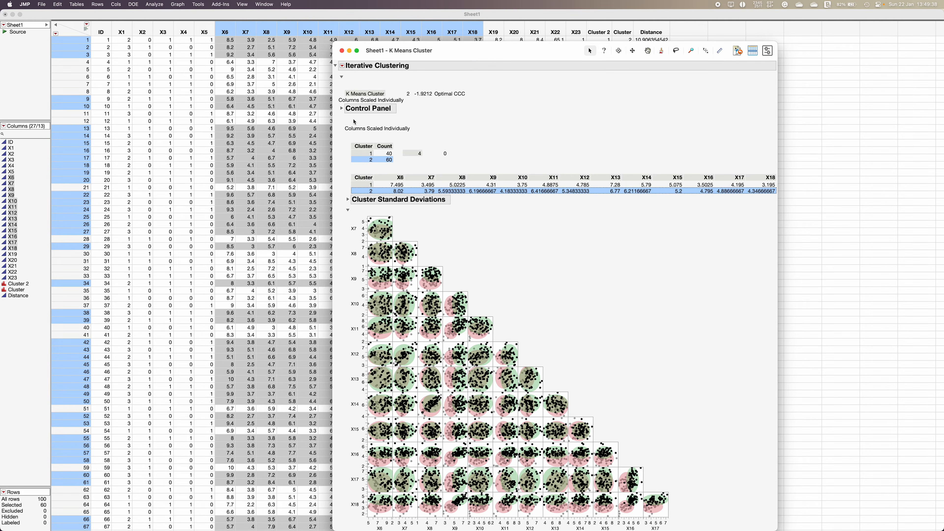
left_click(342, 120)
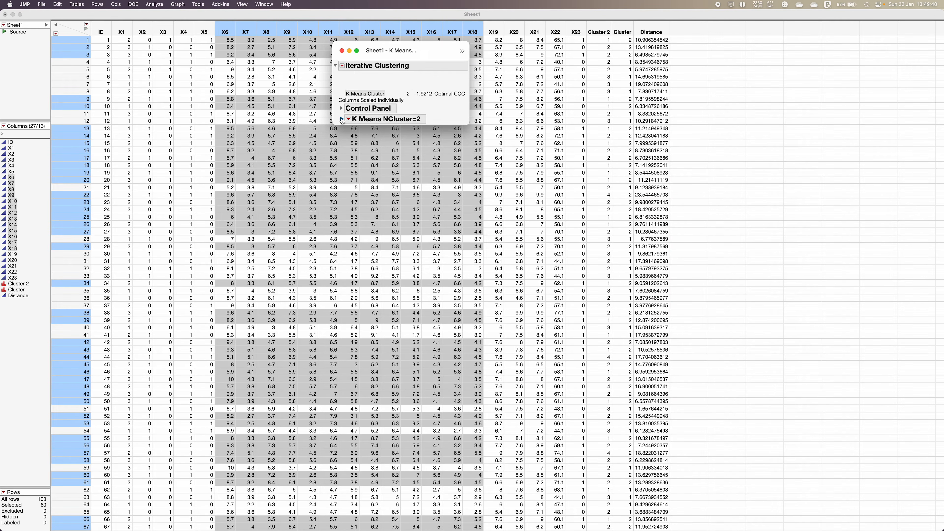
Save the two-cluster solution's cluster distances and cluster colors to the data table.
left_click(348, 119)
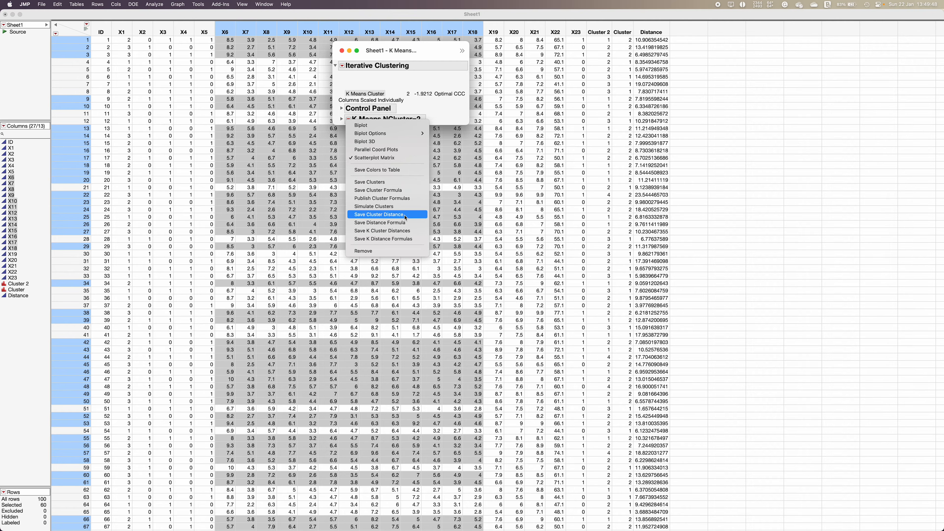
left_click(405, 217)
left_click_drag(468, 124, 583, 292)
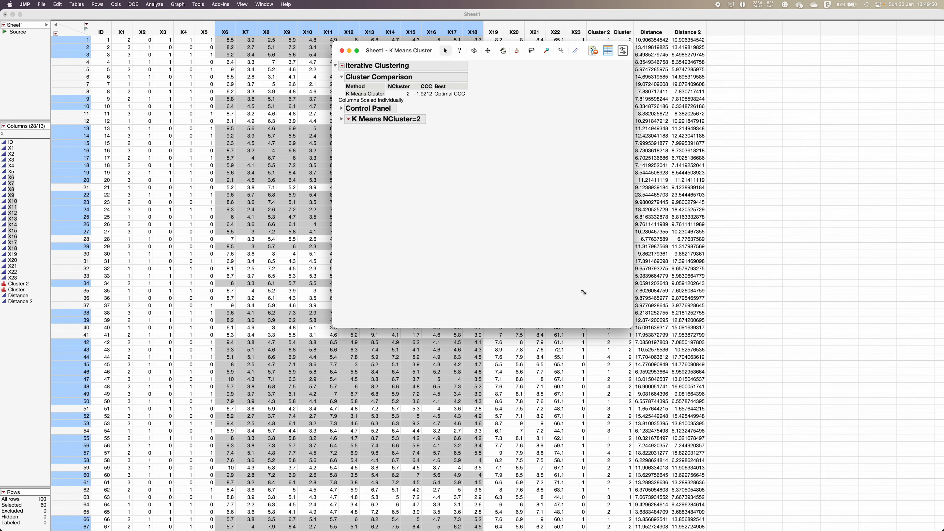
left_click(348, 119)
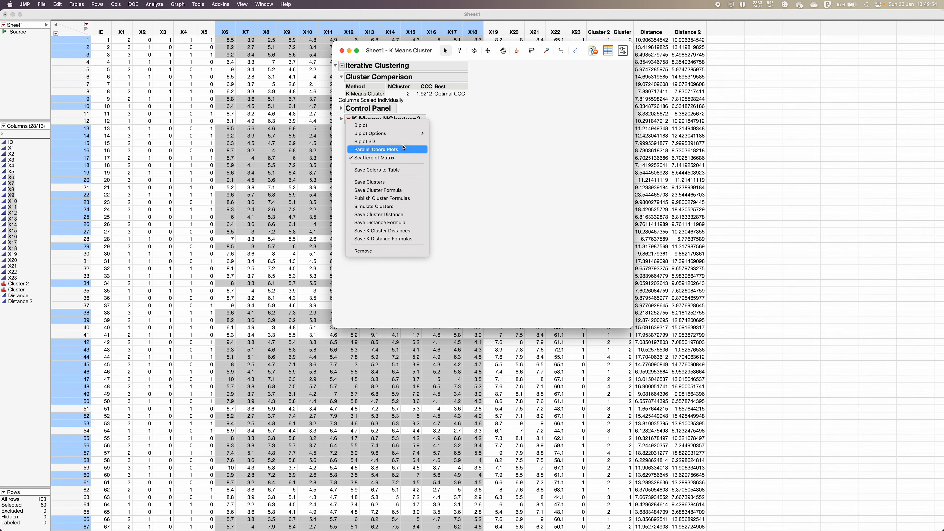
left_click(401, 173)
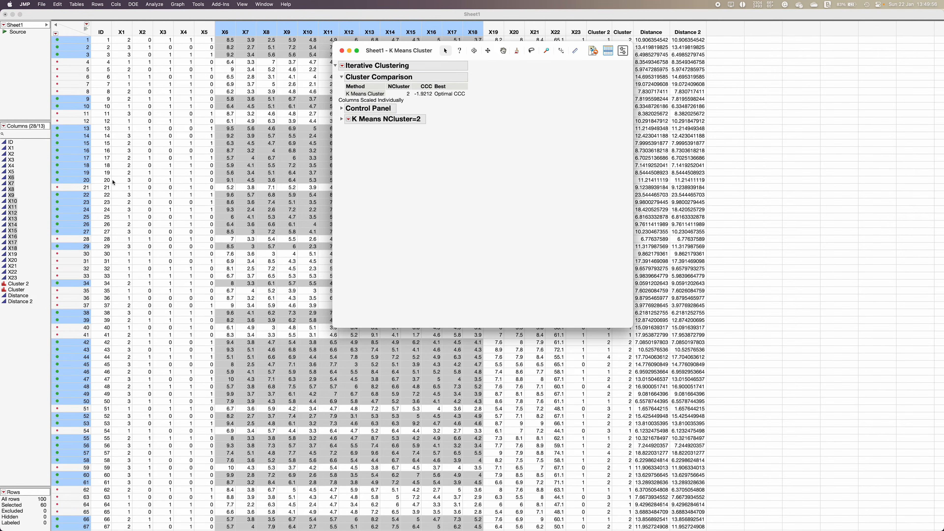
Add a biplot of the two clusters to the K Means NCluster=2 report.
left_click(348, 119)
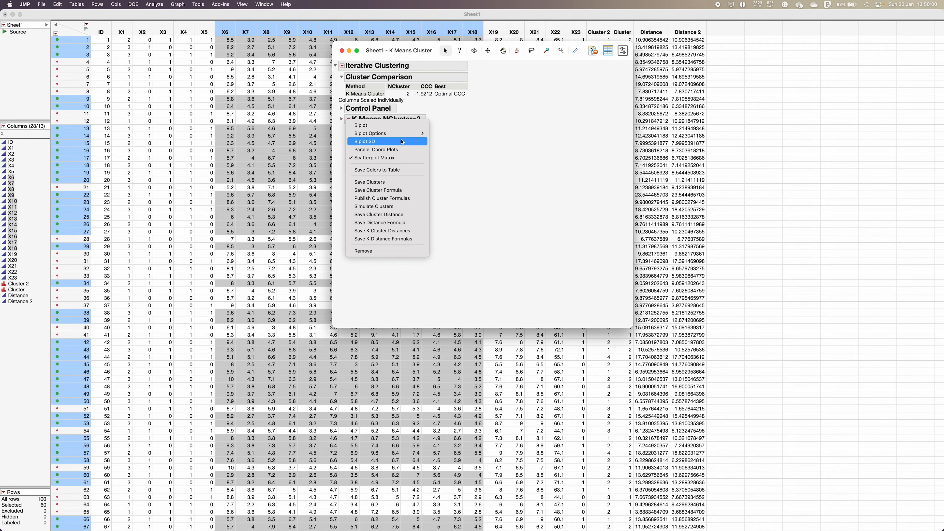
left_click(368, 125)
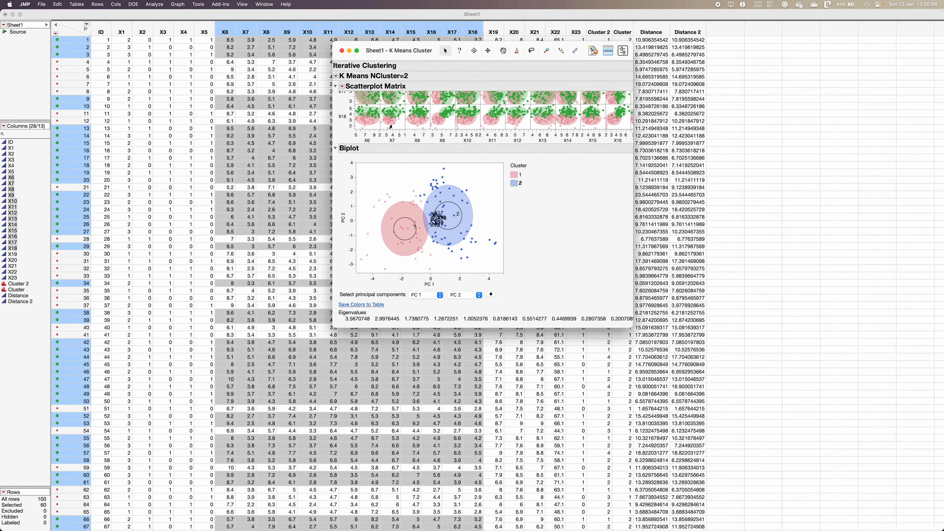
left_click(342, 87)
left_click(530, 196)
scroll(483, 186, "up", 10)
left_click(337, 120)
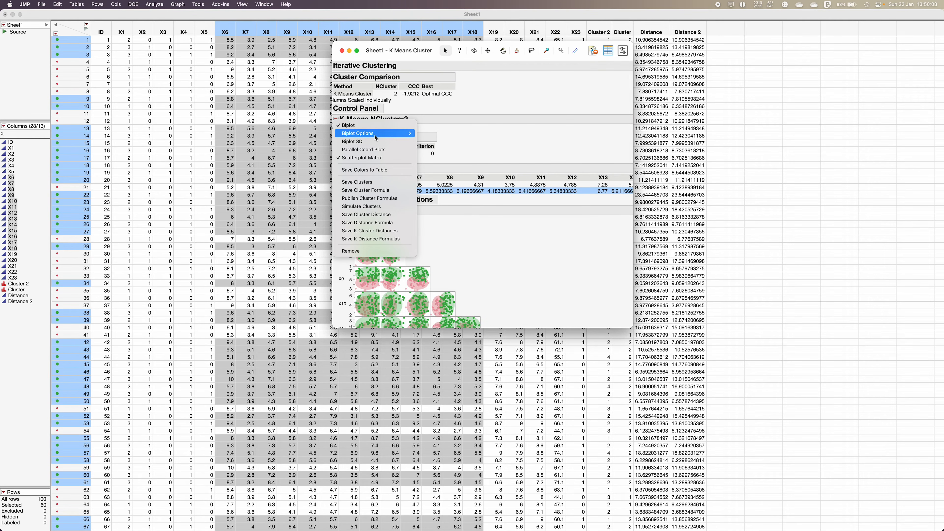
left_click(475, 212)
Review the cluster means across all variables, expand the Cluster Standard Deviations section, and close the K Means report.
scroll(477, 192, "right", 1)
scroll(477, 193, "right", 4)
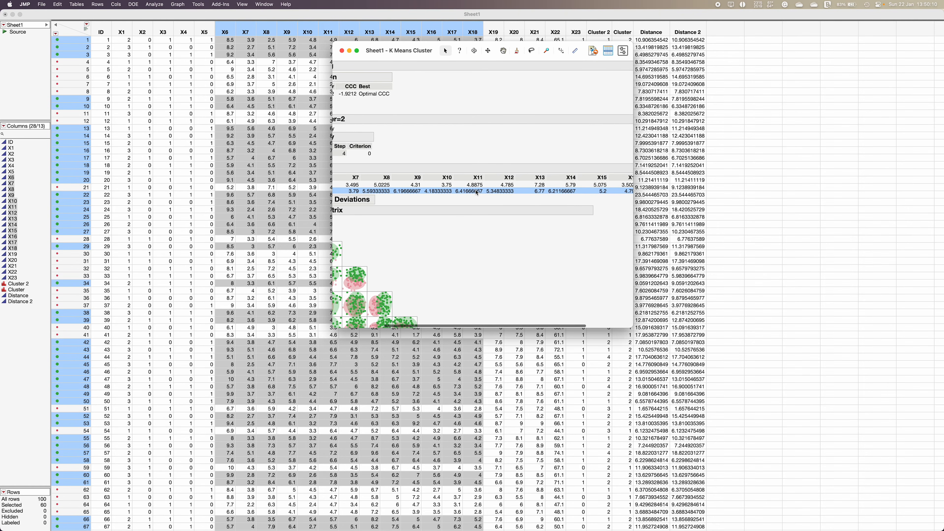
scroll(477, 192, "left", 5)
left_click(348, 200)
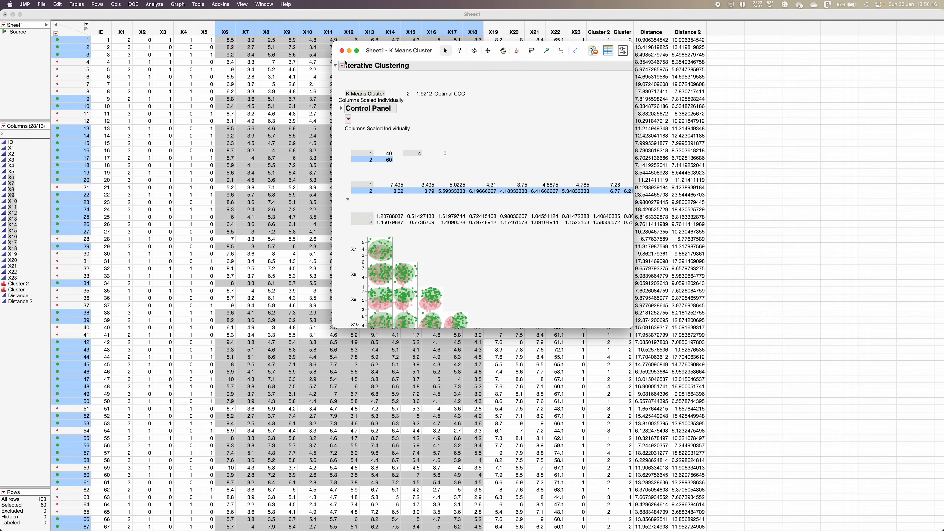
left_click(341, 51)
Select all rows of the data table and clear their row states.
left_click(262, 98)
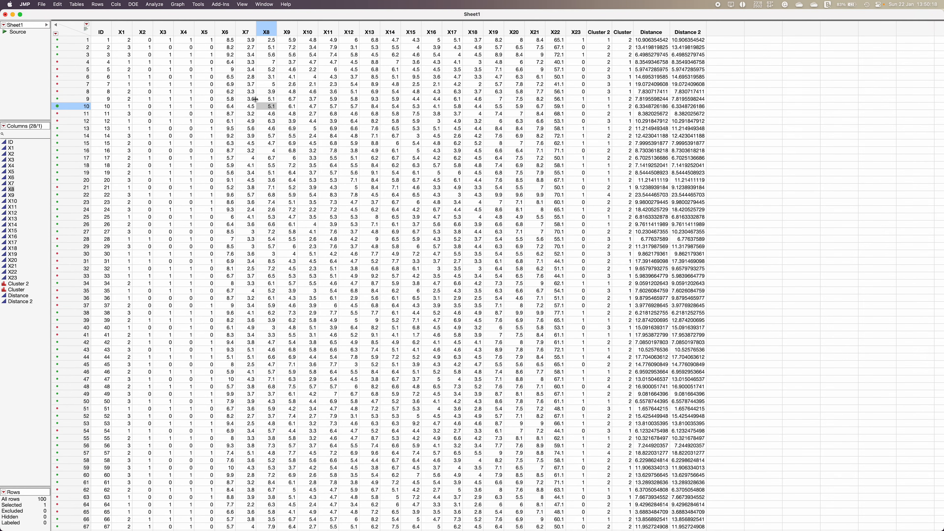
left_click(67, 32)
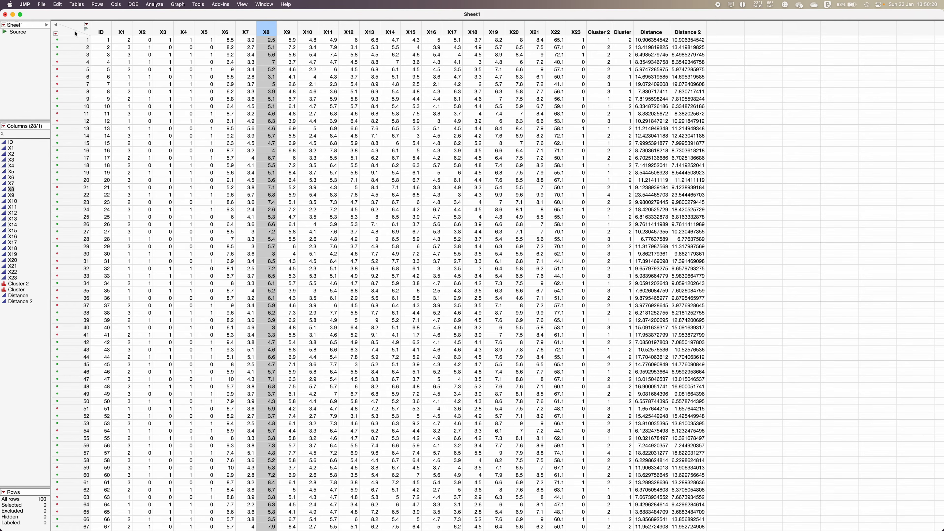
key("super+a")
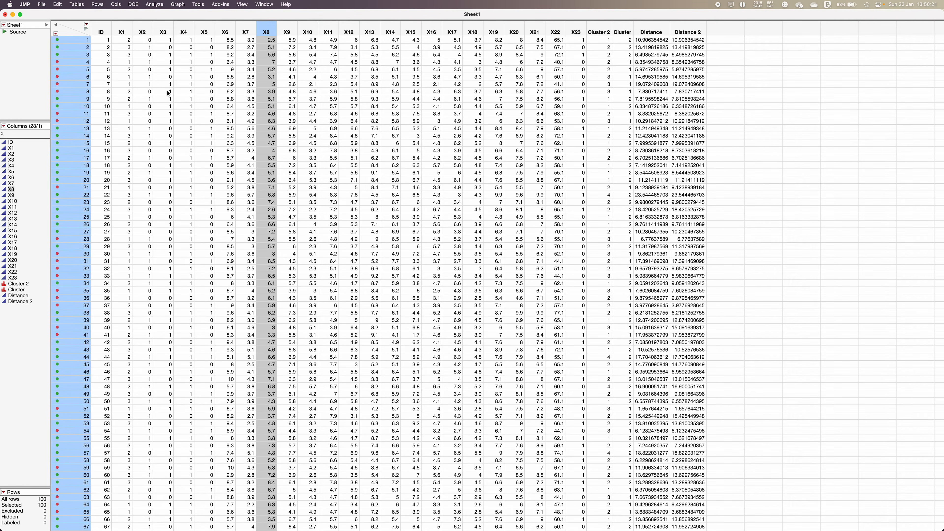
right_click(66, 36)
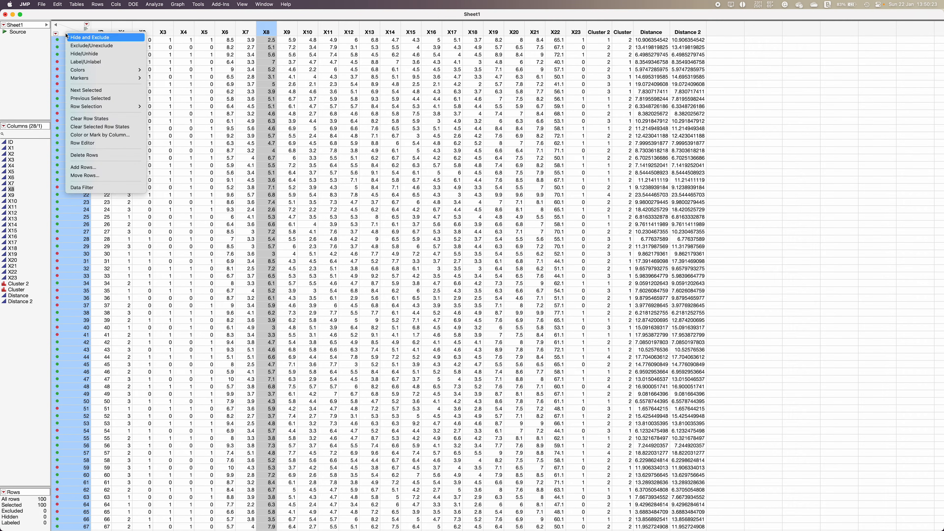
left_click(102, 119)
Delete the saved columns Cluster 2, Cluster, Distance and Distance 2 from the data table.
left_click(624, 31)
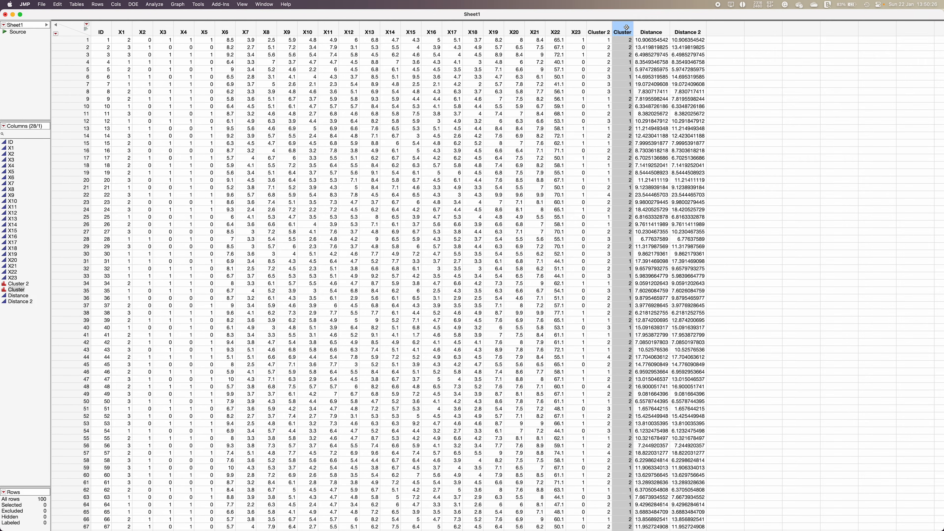
left_click(599, 31, "shift")
left_click(701, 30, "shift")
right_click(702, 29)
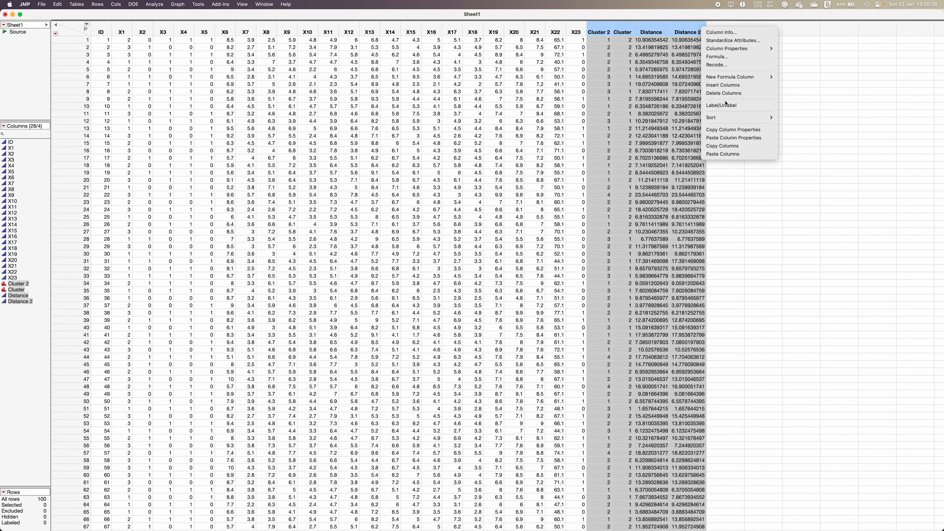
left_click(738, 96)
left_click(314, 151)
Launch a new K Means Cluster analysis on all rows with columns X6 through X18 as Y columns, scaled individually.
left_click(228, 30)
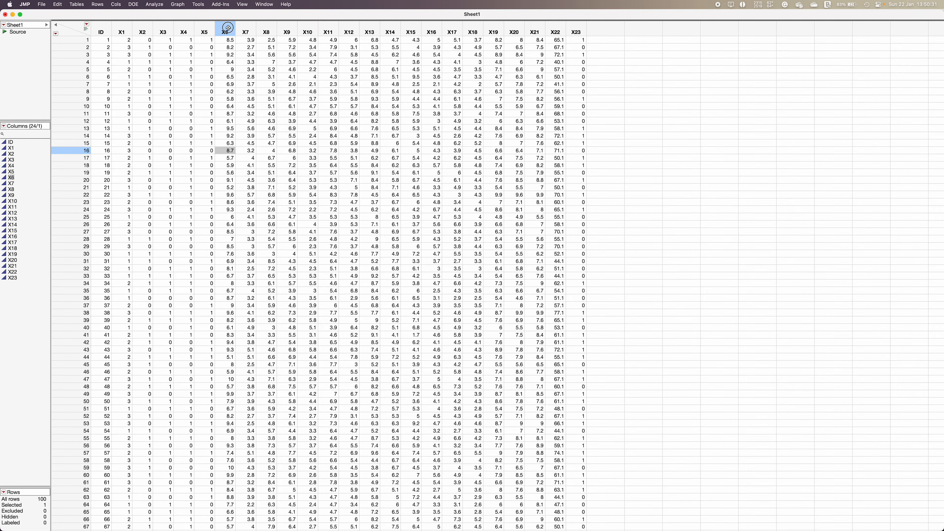
left_click(477, 29, "shift")
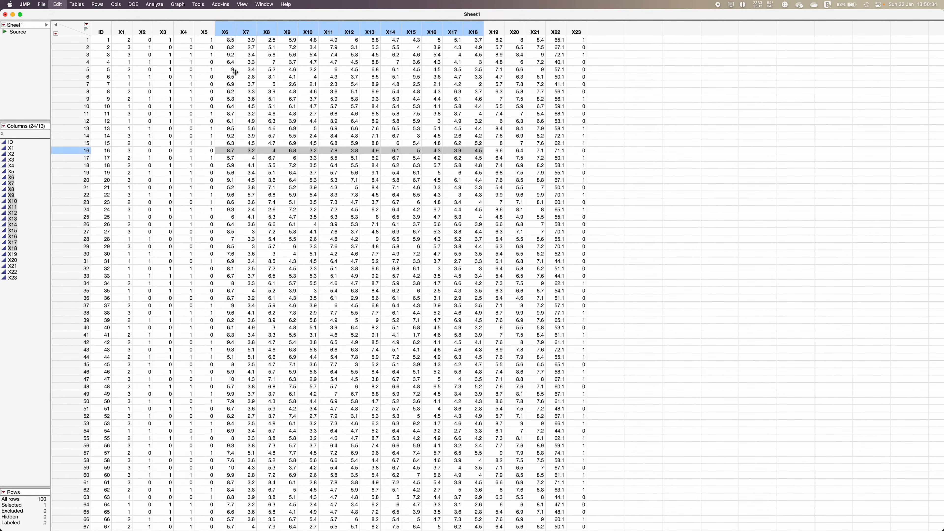
key("super+a")
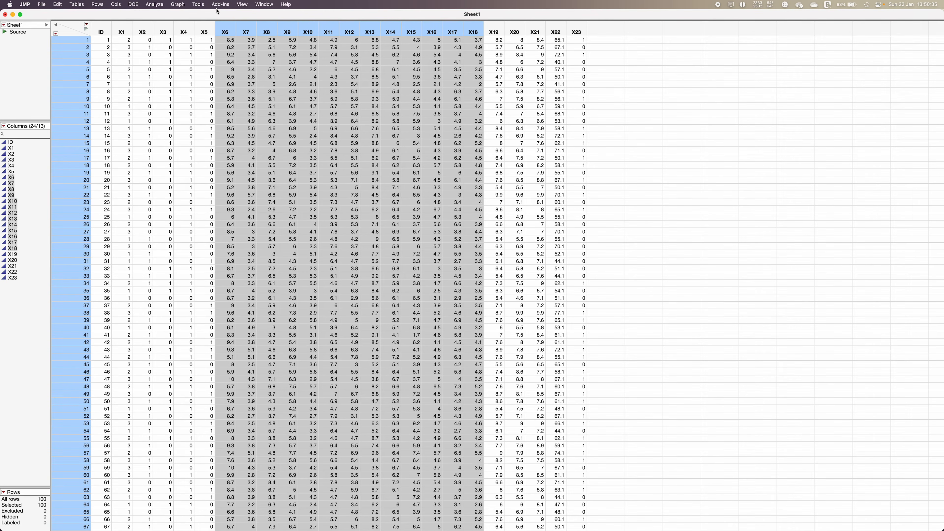
left_click(152, 5)
mouse_move(186, 100)
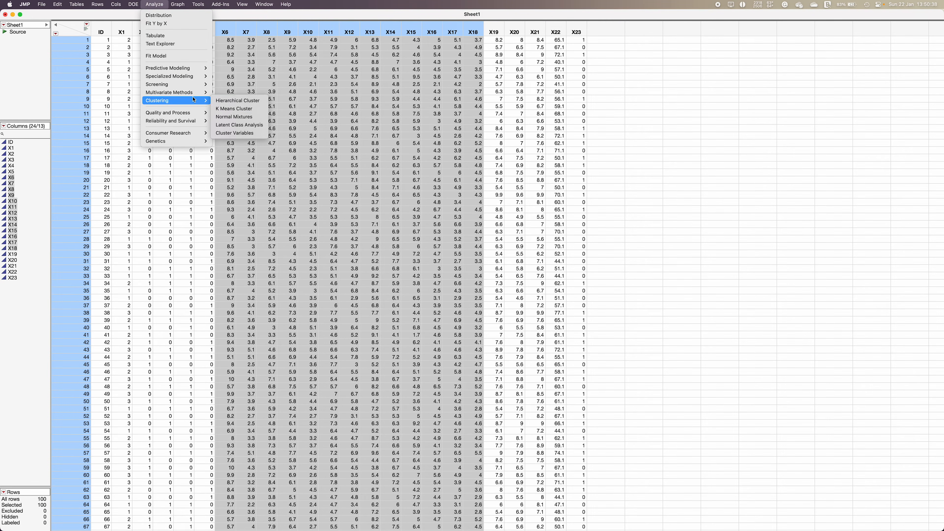
left_click(234, 109)
left_click(462, 123)
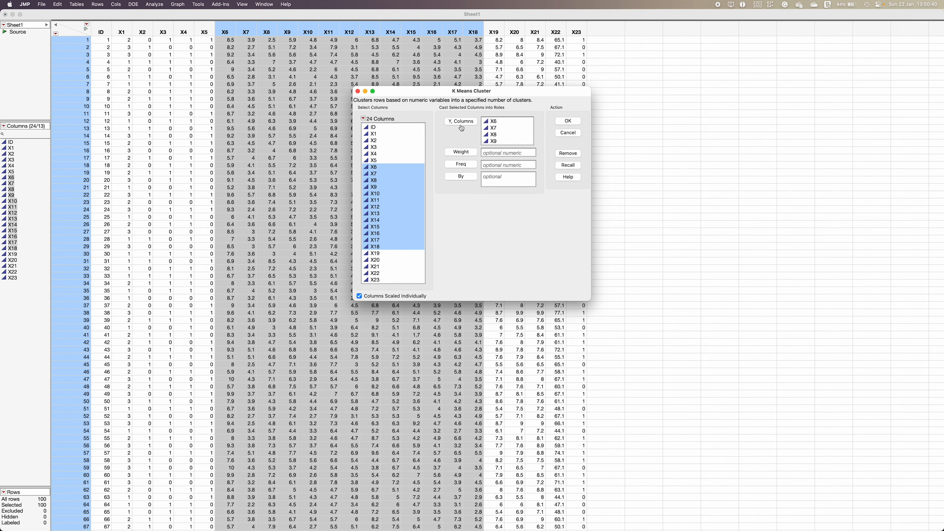
left_click(569, 121)
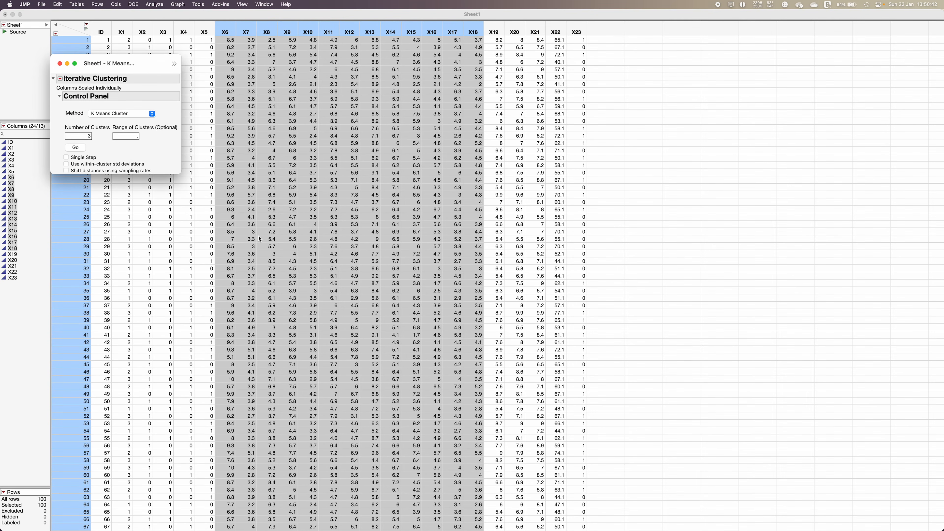
Enlarge and reposition the K Means report window, and run K Means clustering for a range of 2 to 10 clusters.
left_click_drag(180, 169, 394, 262)
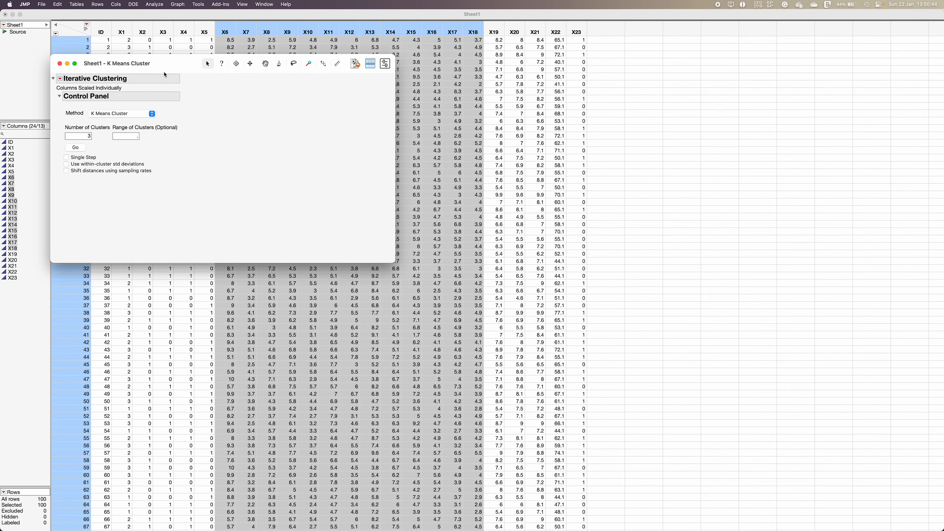
left_click_drag(195, 62, 387, 111)
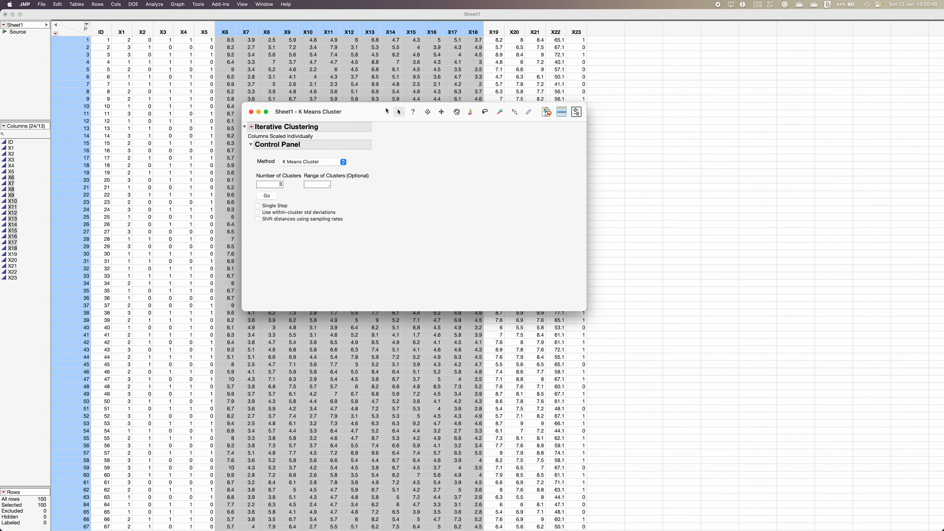
double_click(279, 184)
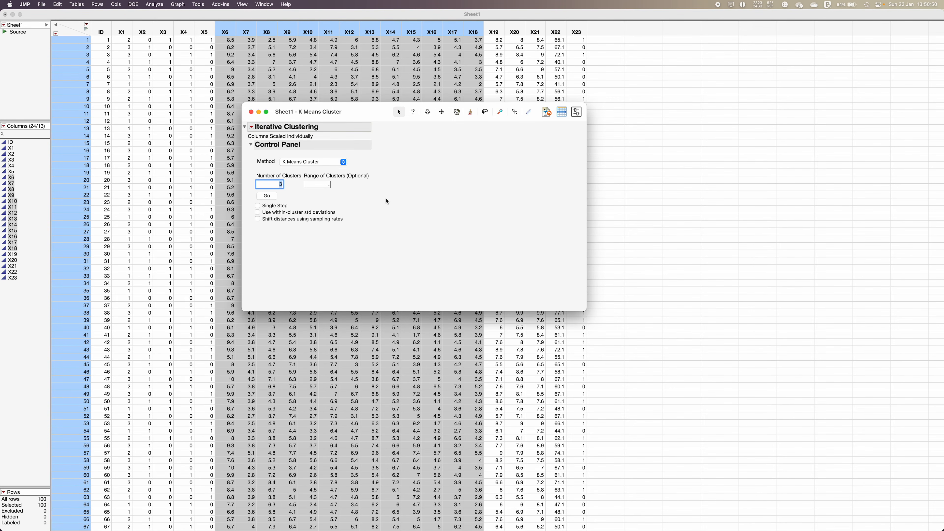
type("2")
left_click(321, 185)
type("10")
left_click(266, 196)
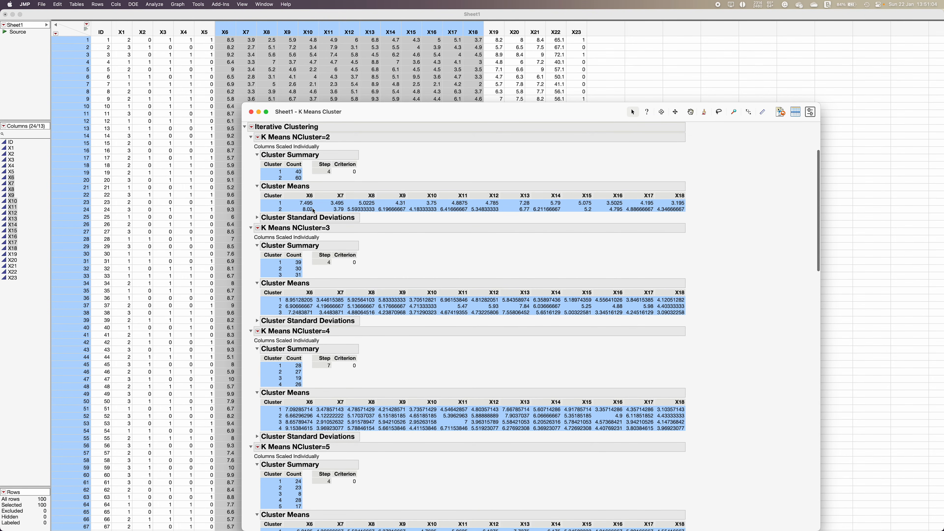
Compare the cluster summaries and cluster means of the K Means solutions across the different numbers of clusters.
scroll(331, 314, "down", 2)
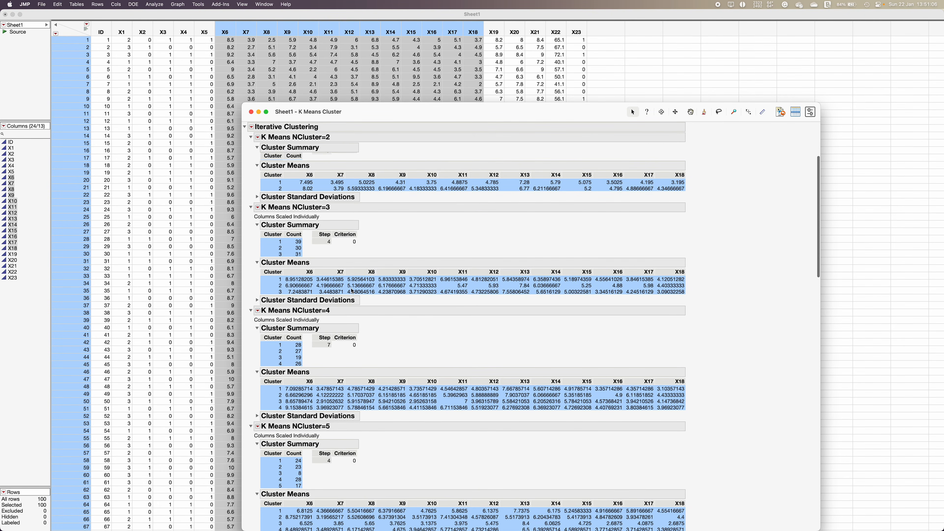
scroll(324, 363, "down", 15)
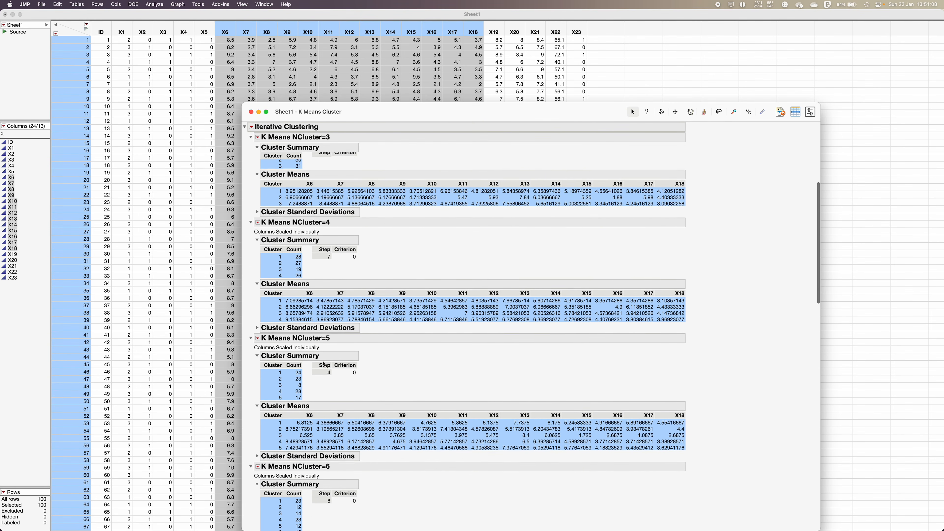
scroll(324, 365, "down", 7)
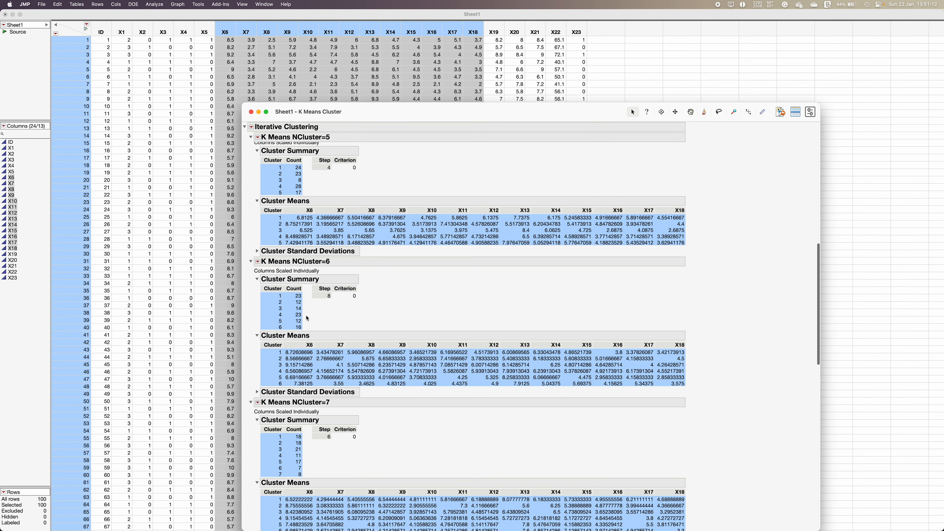
scroll(301, 297, "up", 8)
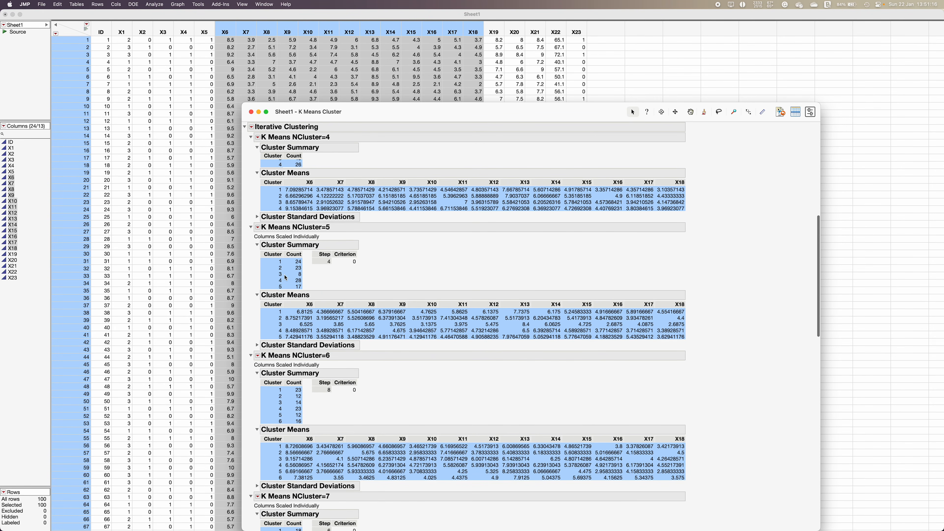
scroll(297, 278, "up", 5)
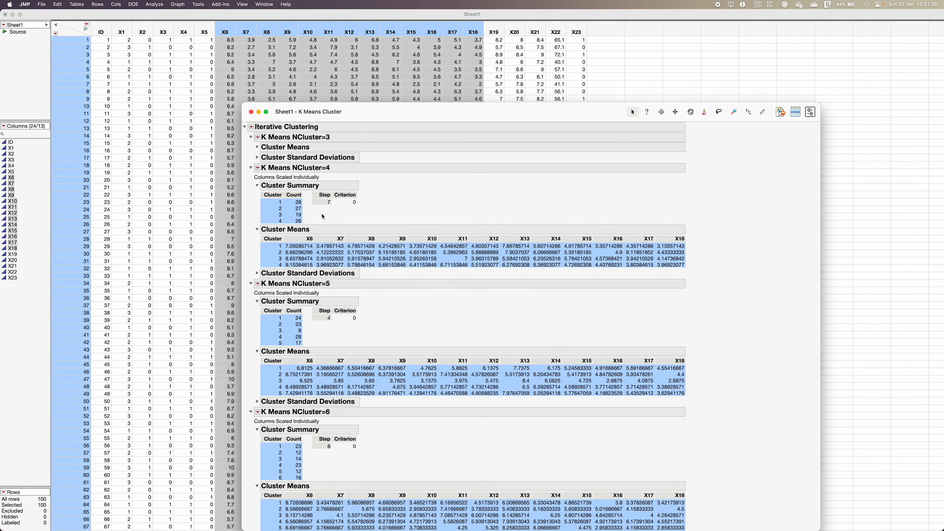
scroll(323, 217, "down", 20)
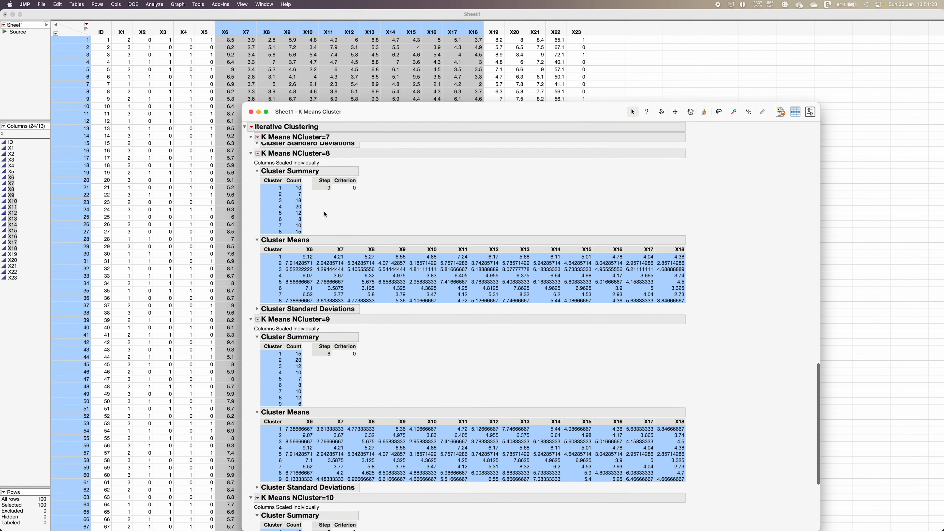
scroll(325, 214, "down", 3)
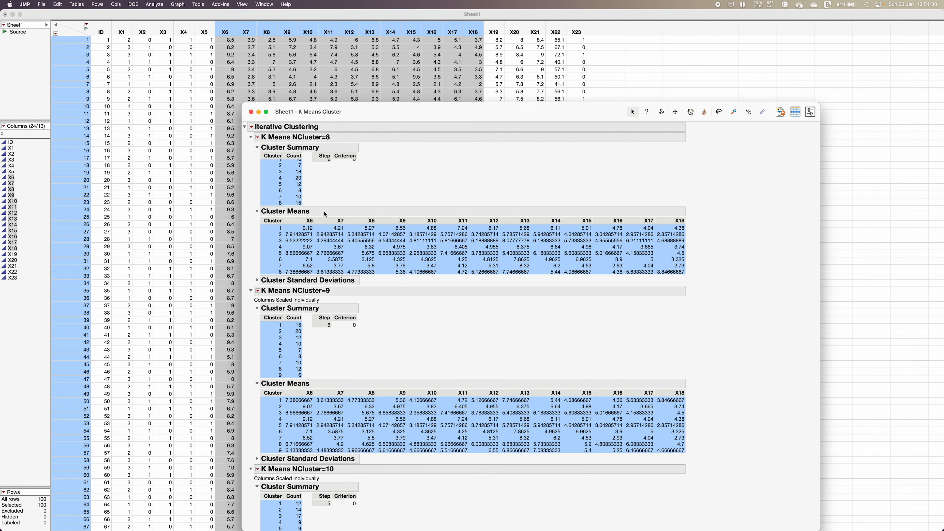